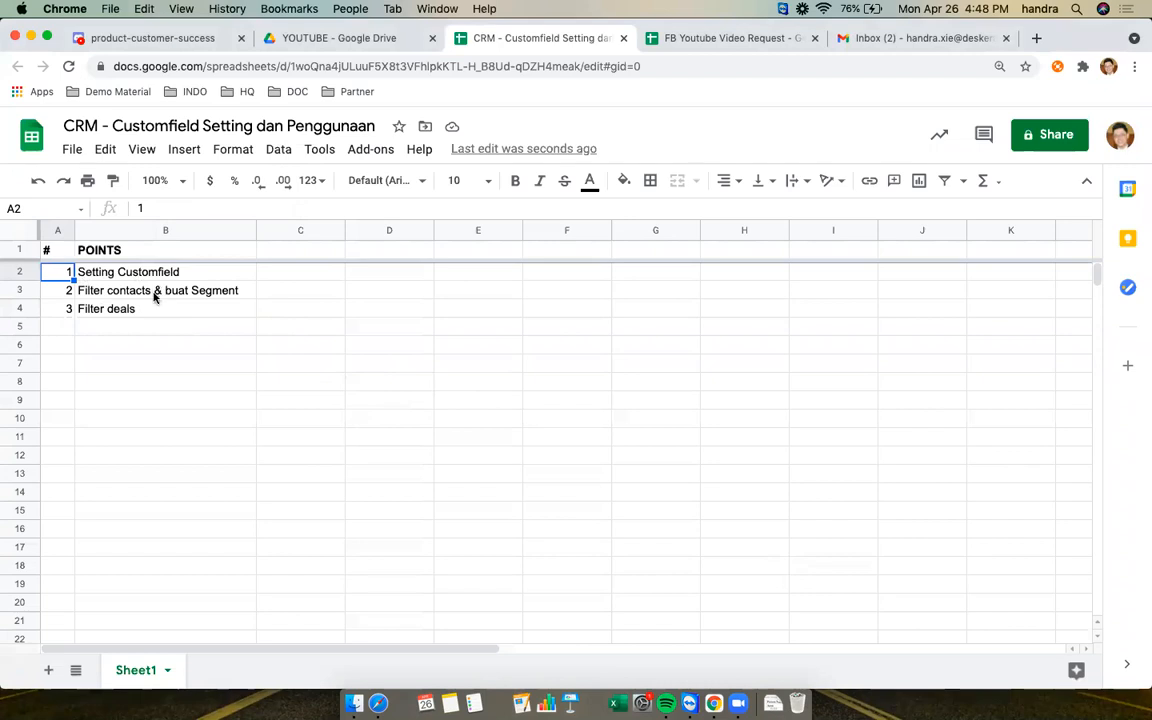
Review the outline points on custom field setup, contact filtering with segments, and deal filtering in cells B2 to B4.
{"action": "left_click", "coordinate": [115, 275]}
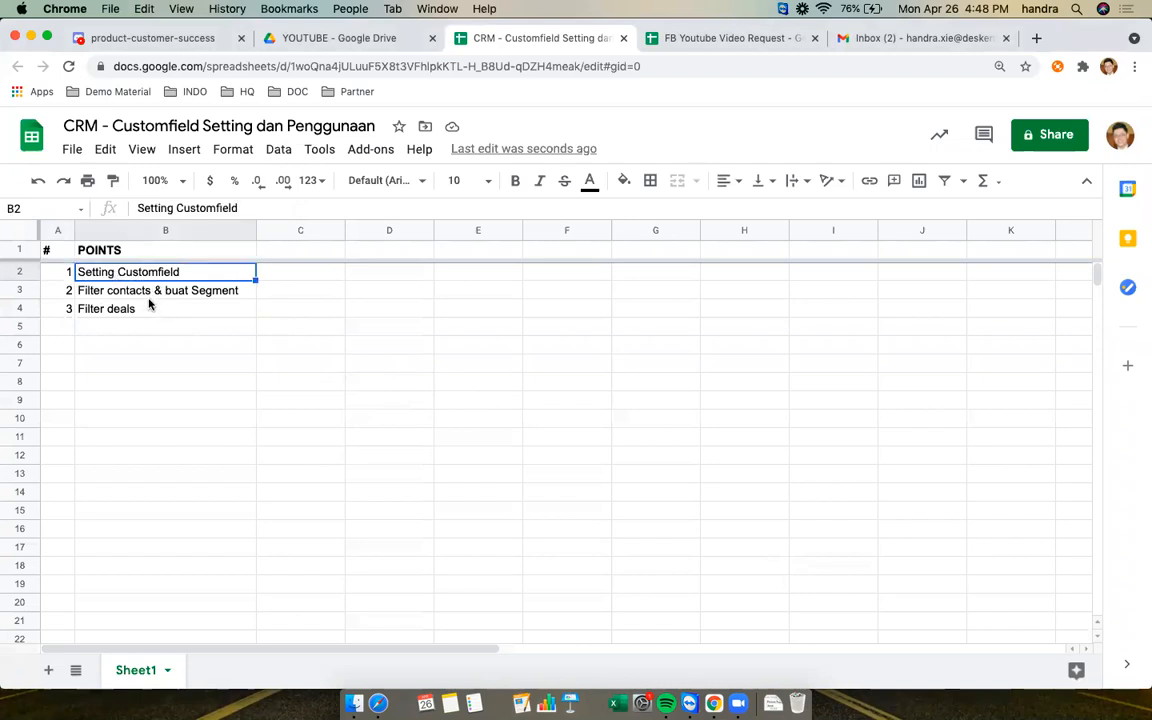
{"action": "left_click", "coordinate": [130, 294]}
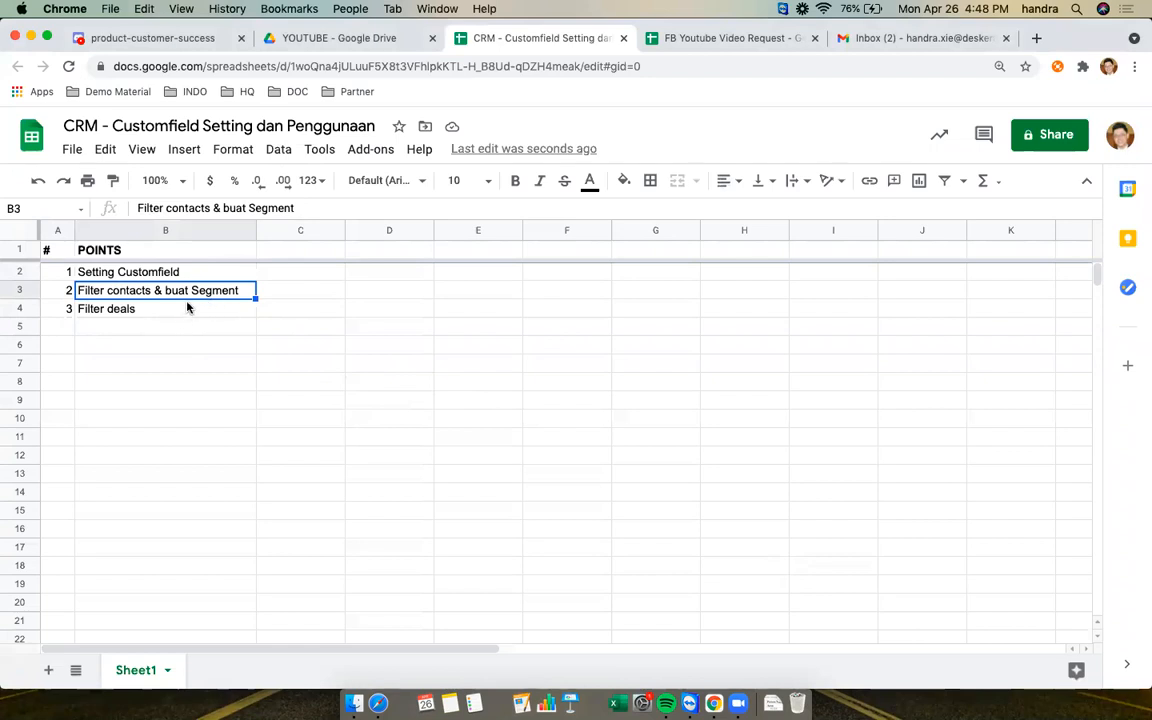
{"action": "left_click", "coordinate": [181, 312]}
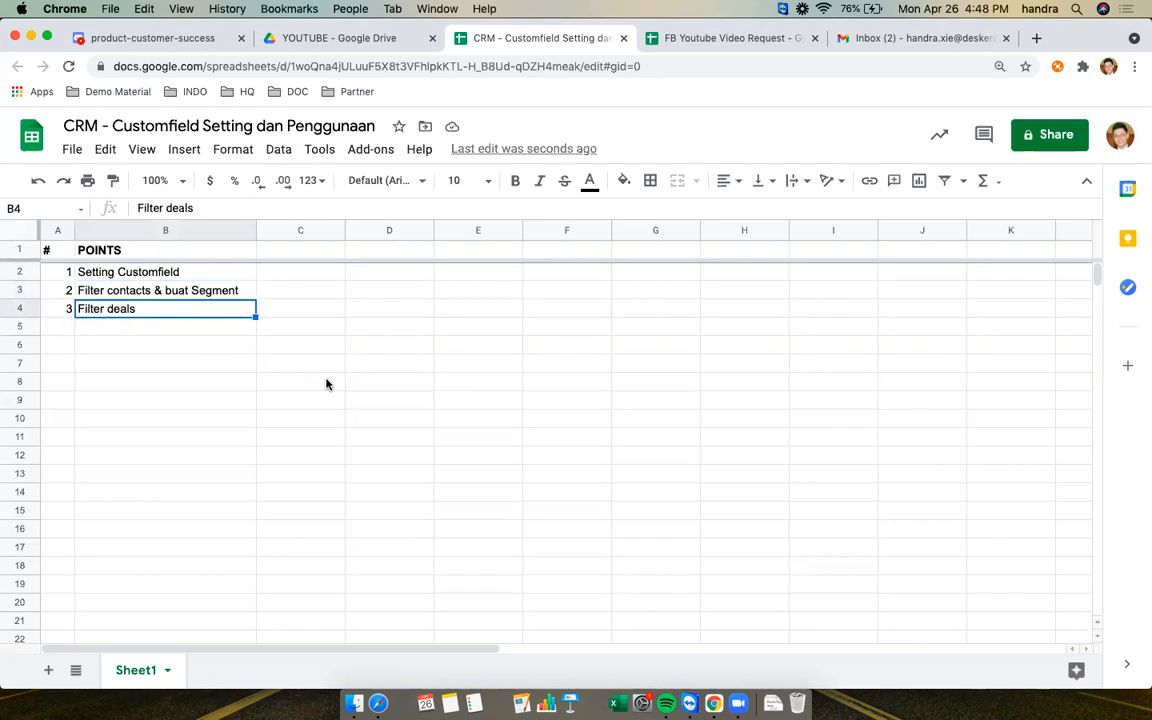
Switch to the Deskera Sales window and open the Custom Fields settings.
{"action": "key", "text": "super+grave"}
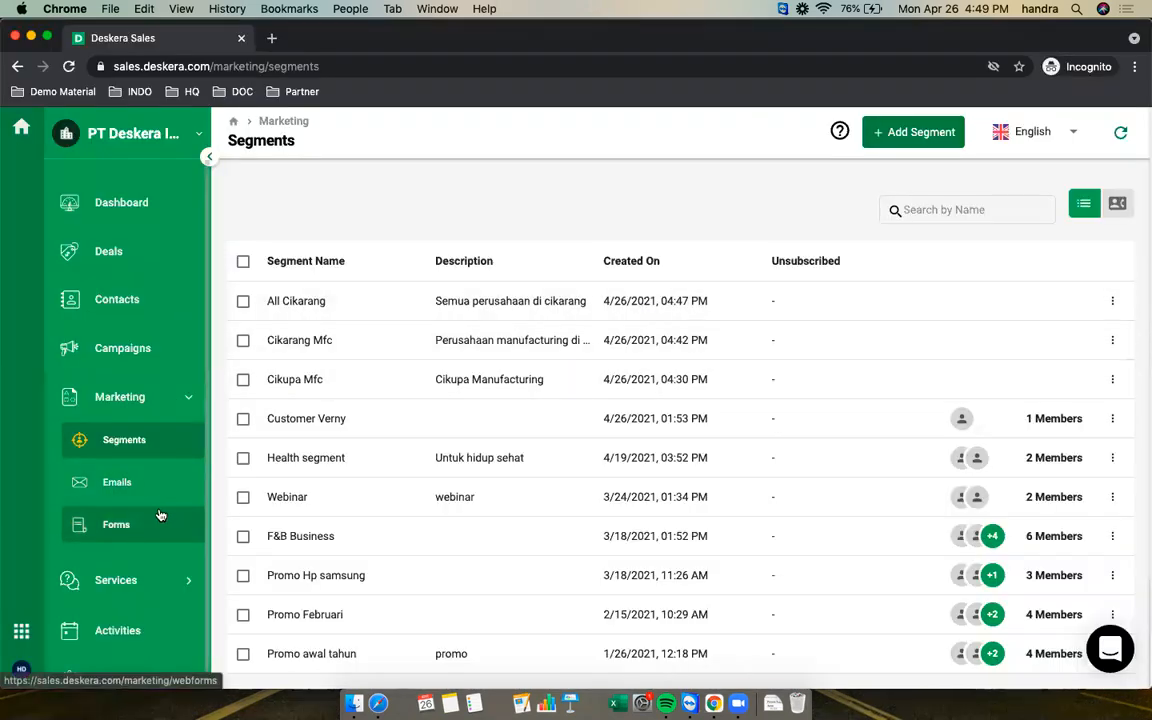
{"action": "scroll", "coordinate": [154, 519], "scroll_direction": "down", "scroll_amount": 2}
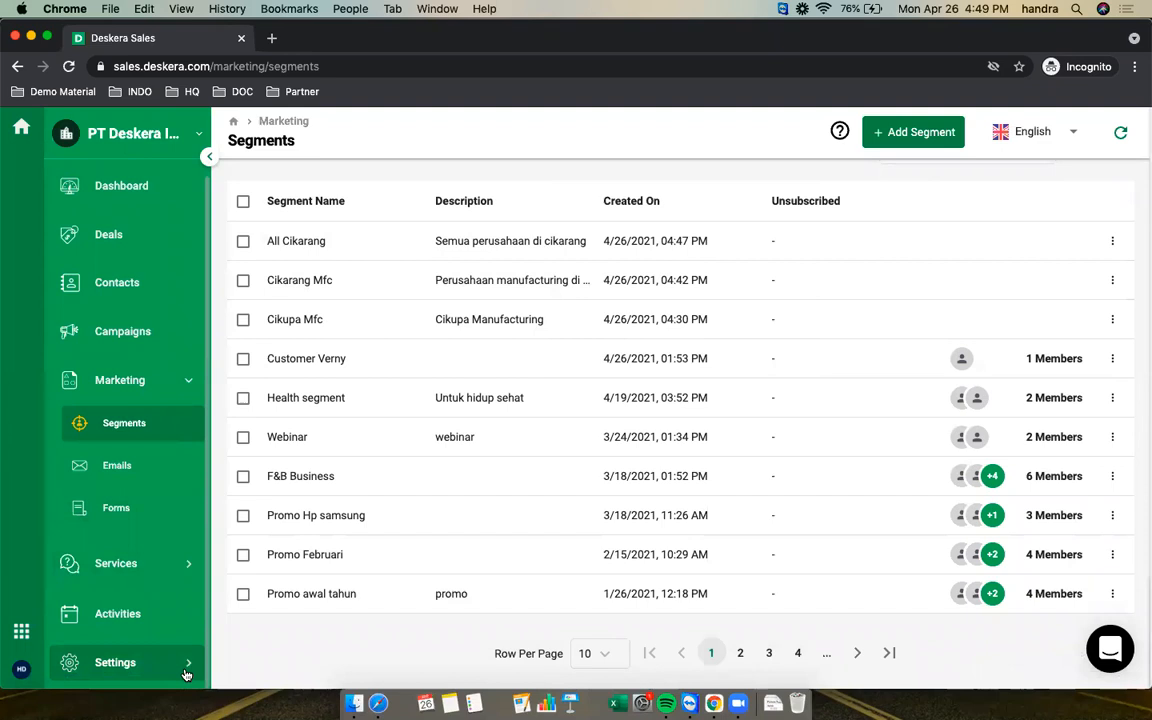
{"action": "scroll", "coordinate": [176, 601], "scroll_direction": "down", "scroll_amount": 3}
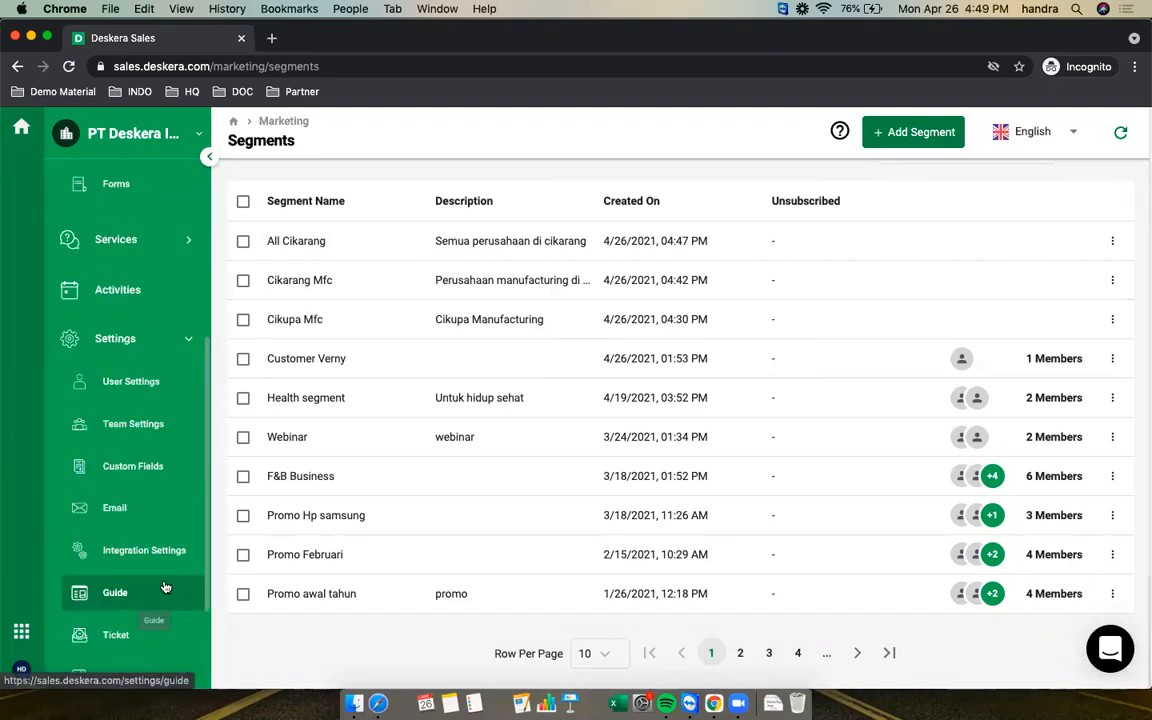
{"action": "left_click", "coordinate": [140, 466]}
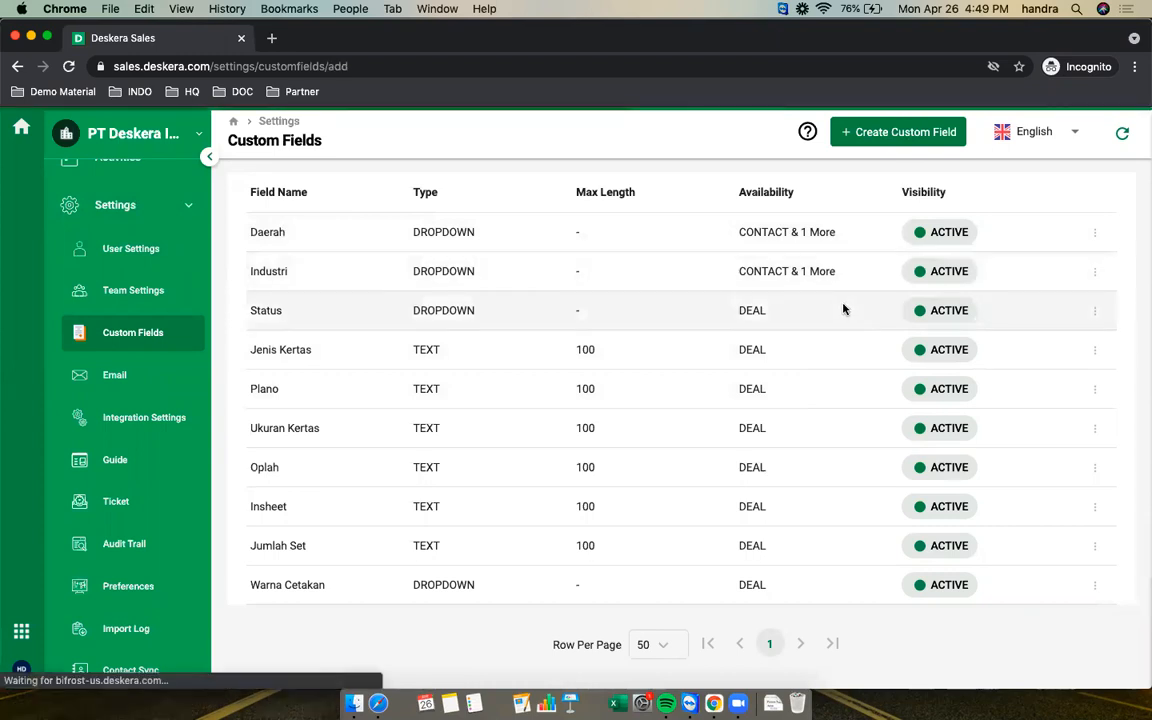
Open the form for a new custom field and examine its name, mandatory, field type, maximum length and default value options.
{"action": "scroll", "coordinate": [1016, 435], "scroll_direction": "down", "scroll_amount": 1}
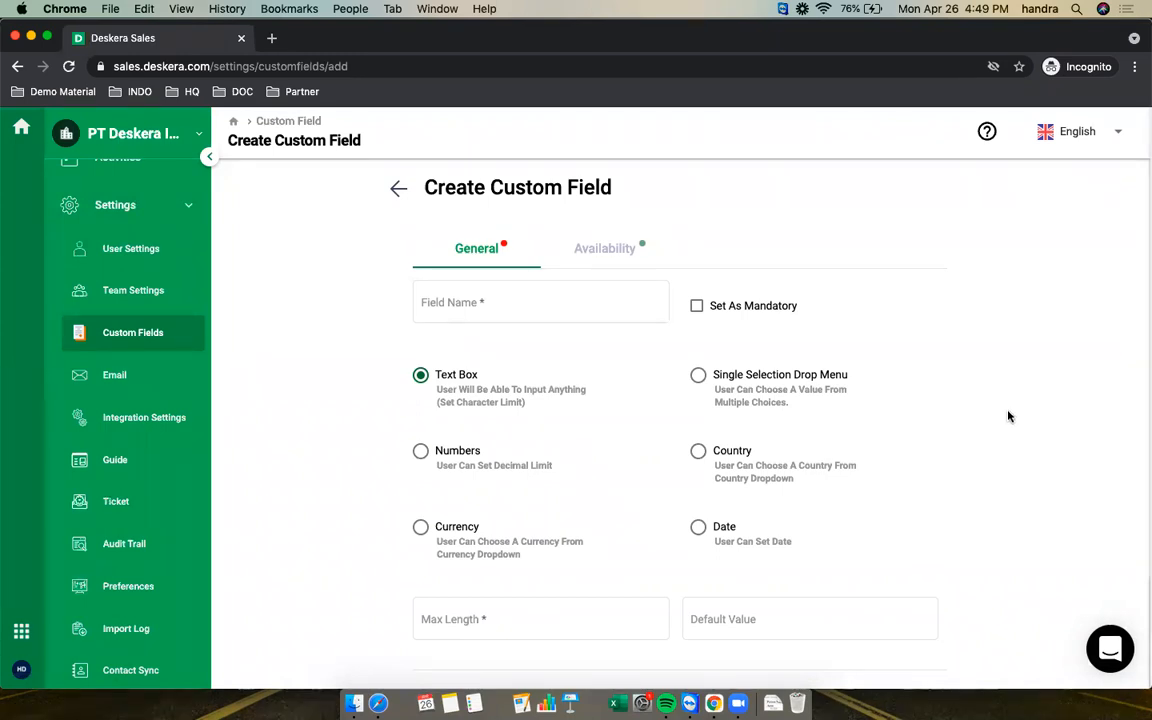
{"action": "left_click", "coordinate": [470, 305]}
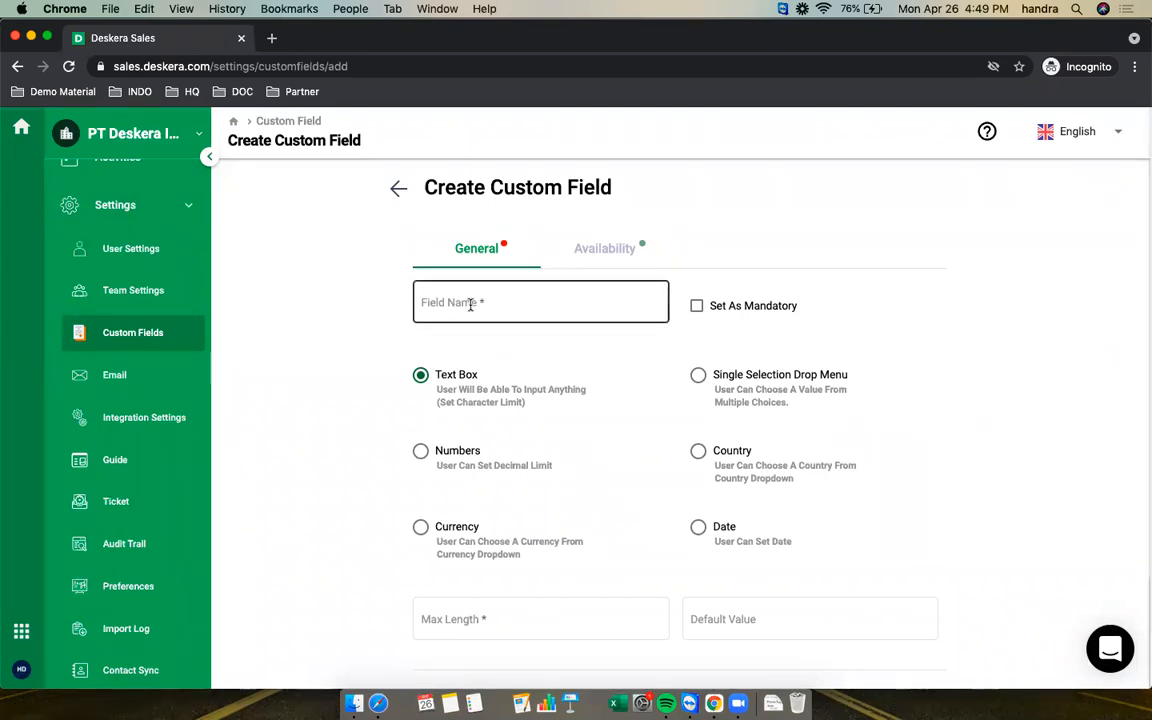
{"action": "left_click", "coordinate": [470, 303]}
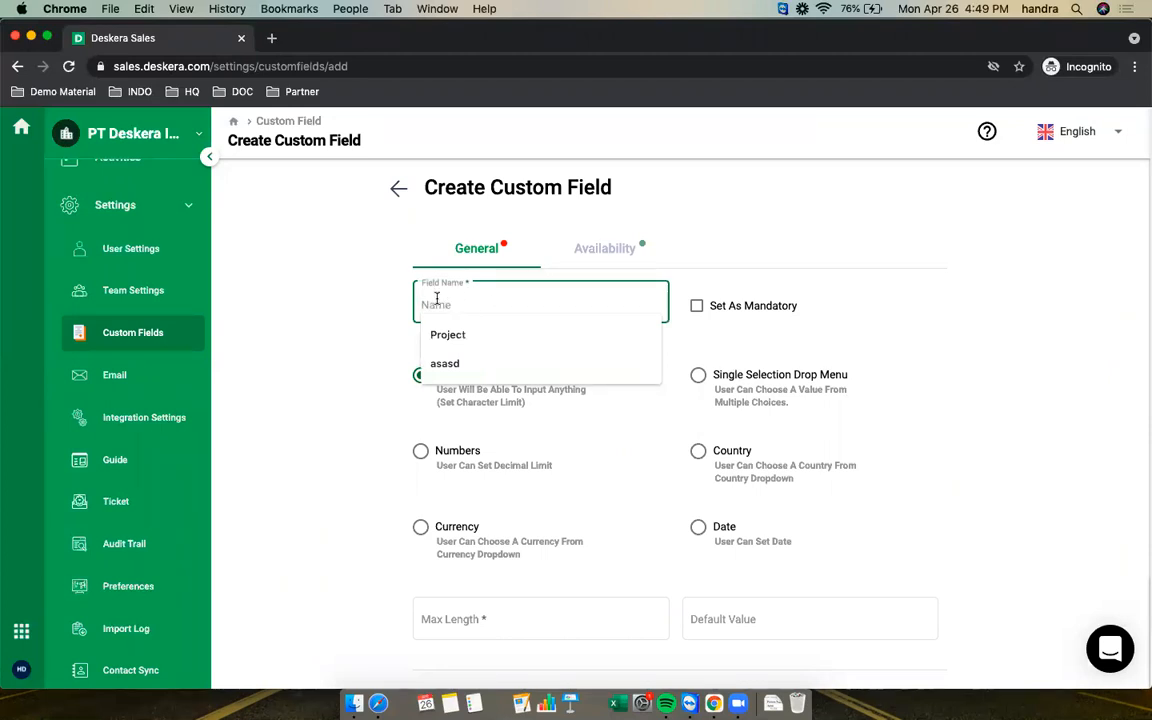
{"action": "left_click", "coordinate": [360, 317]}
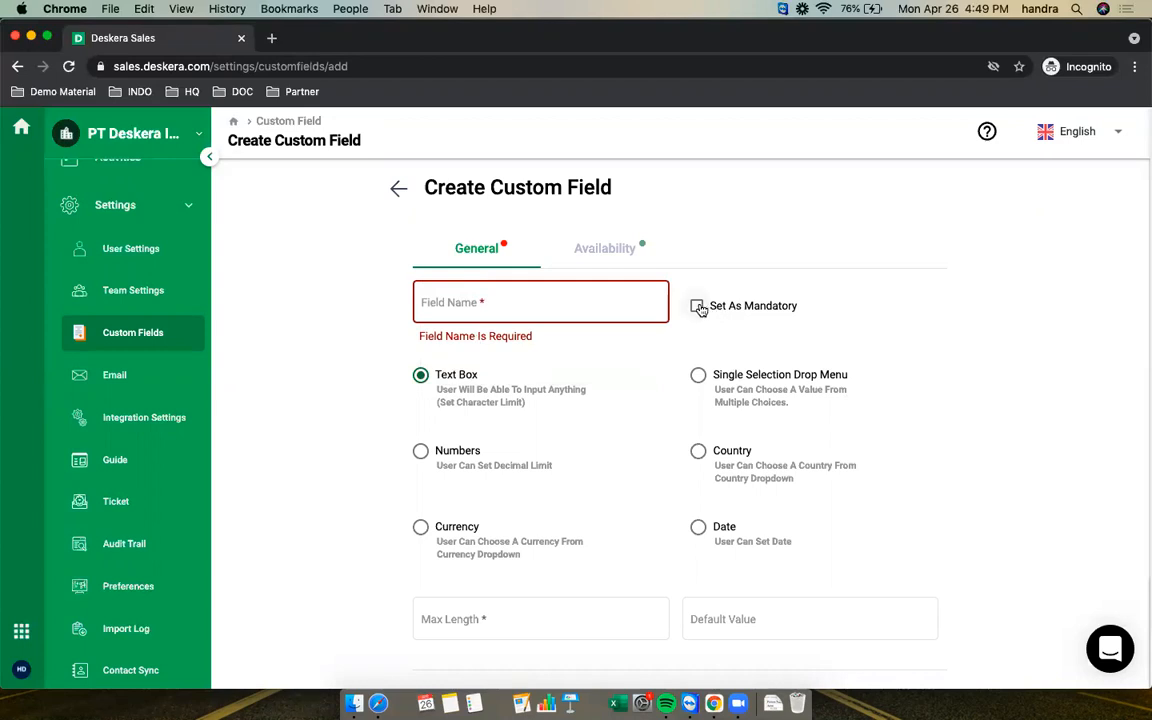
{"action": "scroll", "coordinate": [520, 420], "scroll_direction": "down", "scroll_amount": 1}
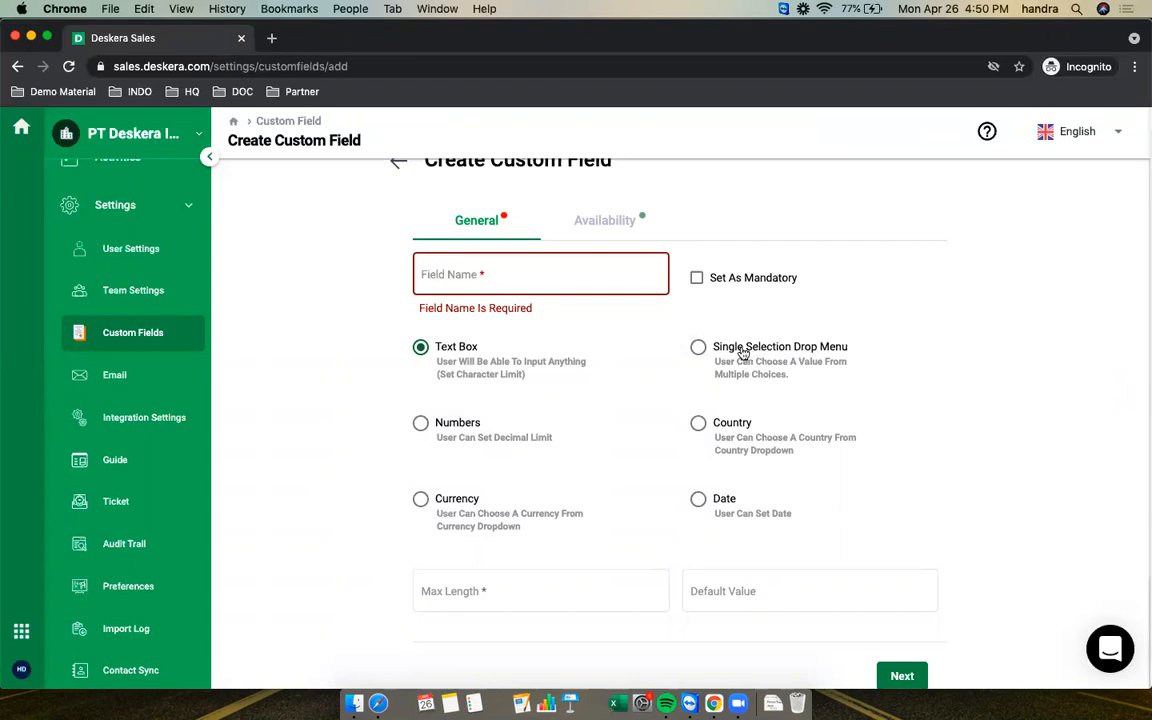
{"action": "scroll", "coordinate": [615, 437], "scroll_direction": "down", "scroll_amount": 1}
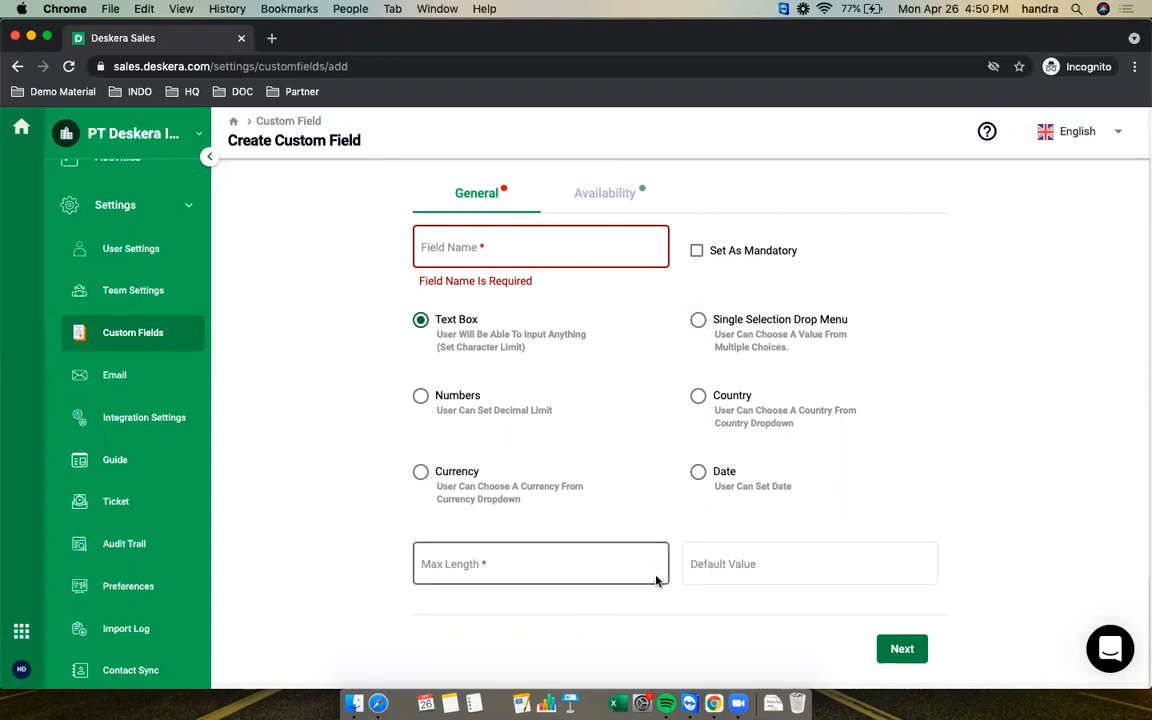
Set the new custom field's type to Single Selection Drop Menu and add an empty first dropdown option.
{"action": "left_click", "coordinate": [700, 322]}
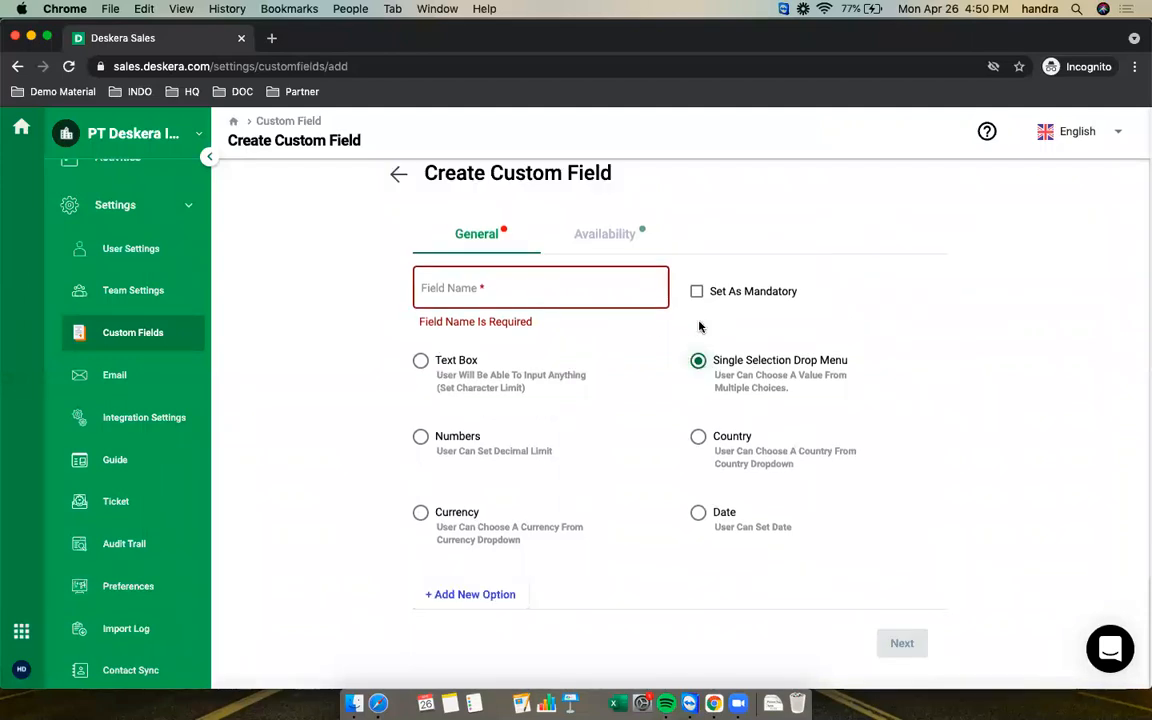
{"action": "scroll", "coordinate": [822, 369], "scroll_direction": "down", "scroll_amount": 1}
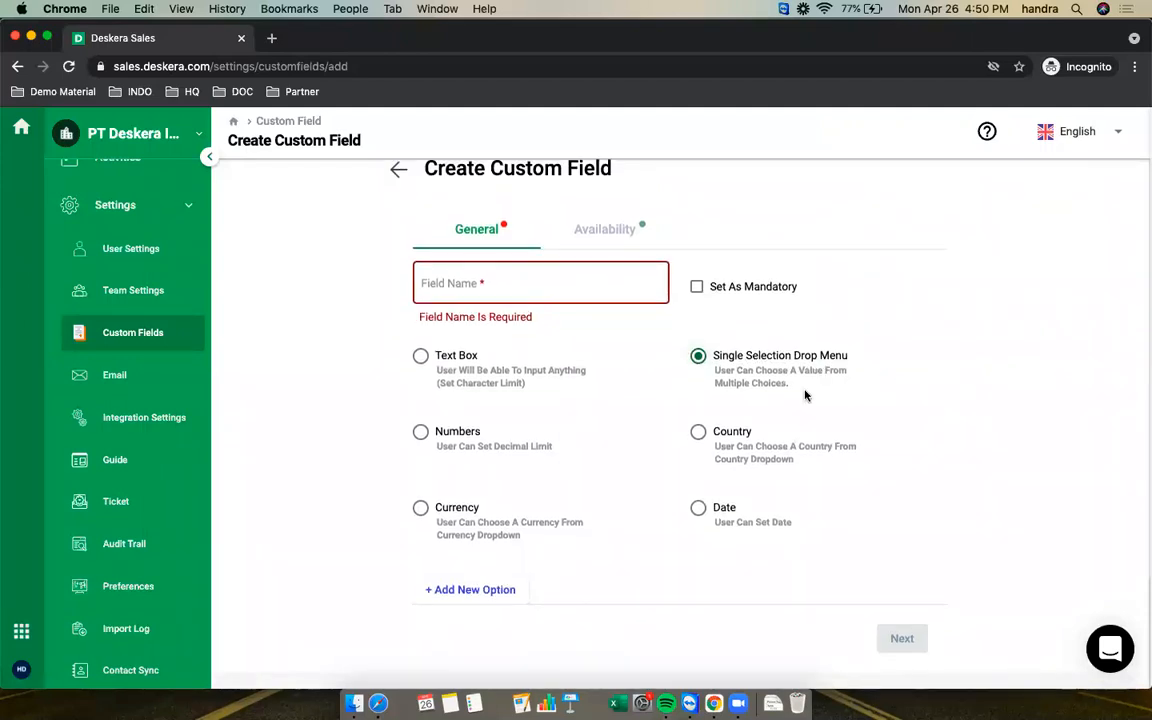
{"action": "left_click", "coordinate": [494, 597]}
{"action": "scroll", "coordinate": [479, 557], "scroll_direction": "down", "scroll_amount": 2}
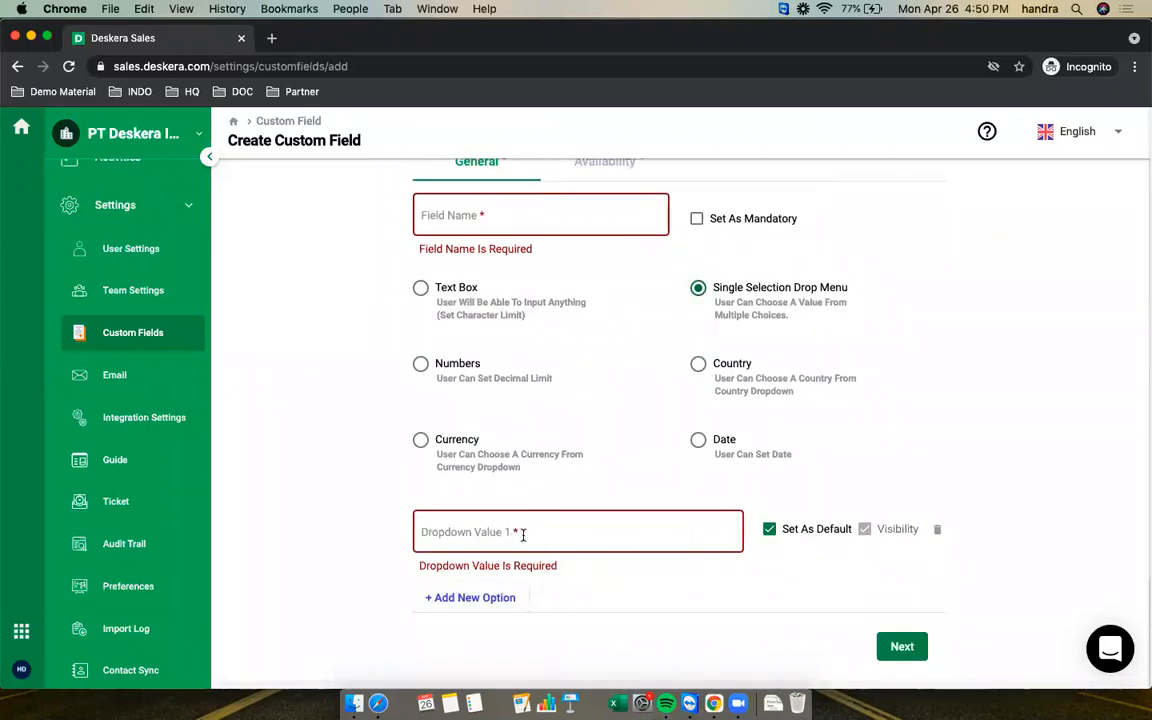
{"action": "scroll", "coordinate": [560, 517], "scroll_direction": "up", "scroll_amount": 3}
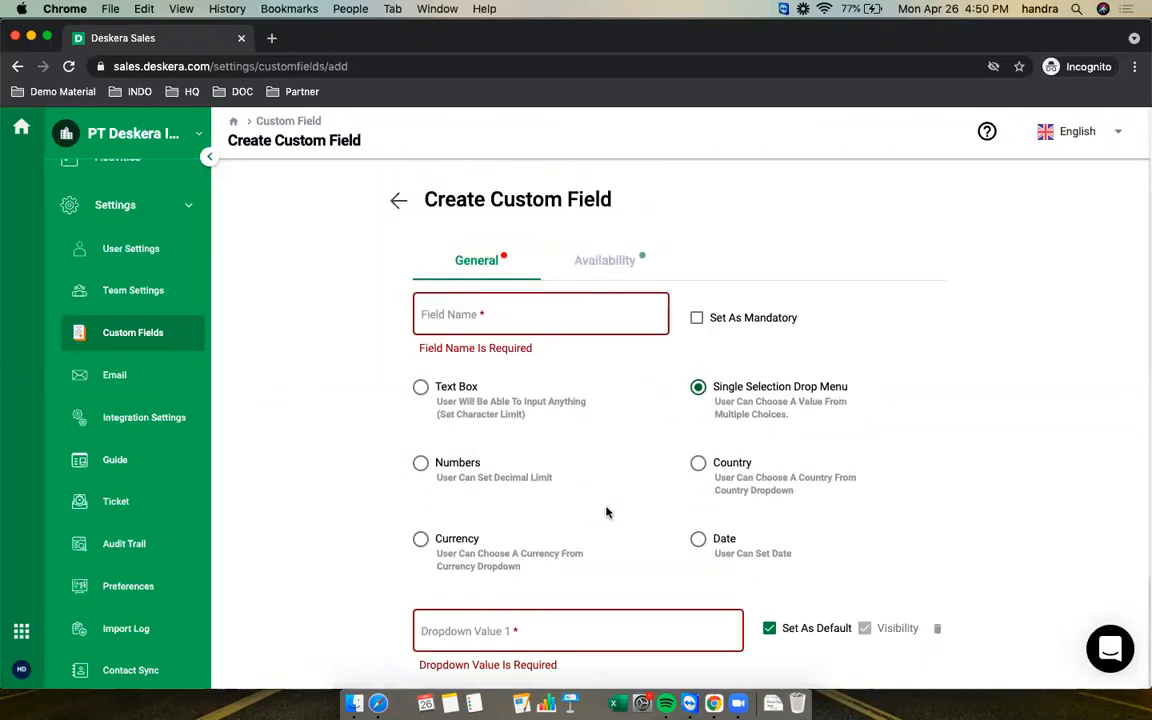
Make the new custom field available in both the Contact and Deal modules.
{"action": "left_click", "coordinate": [613, 265]}
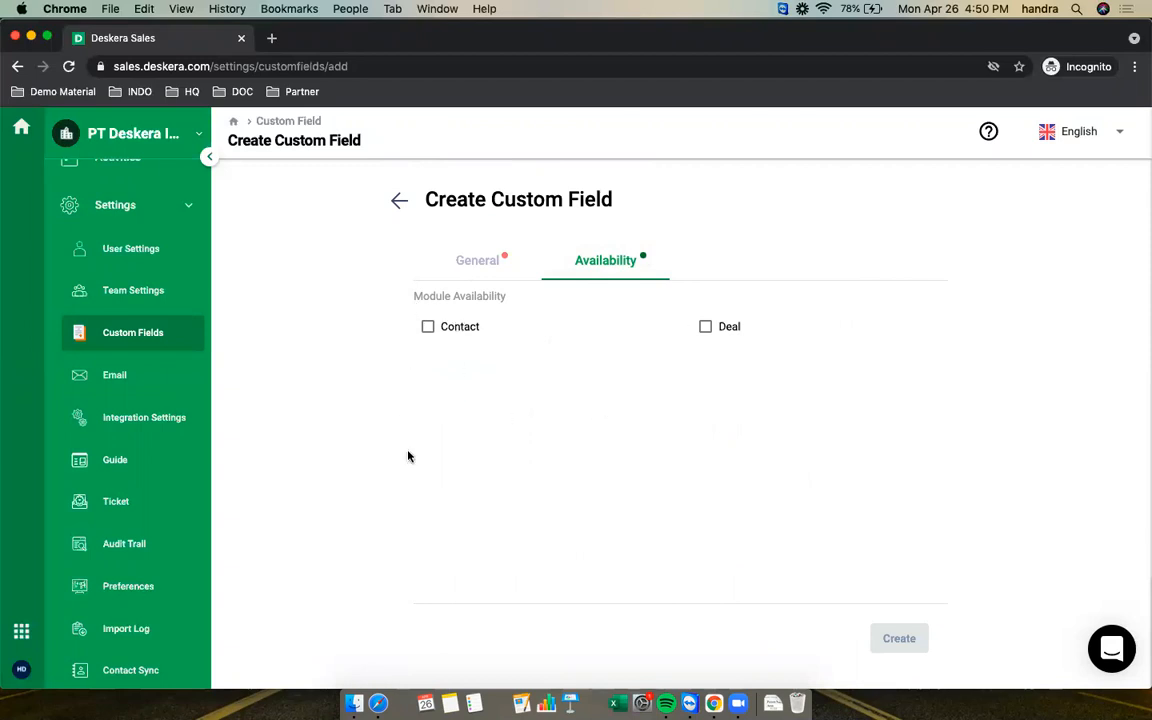
{"action": "left_click", "coordinate": [455, 334]}
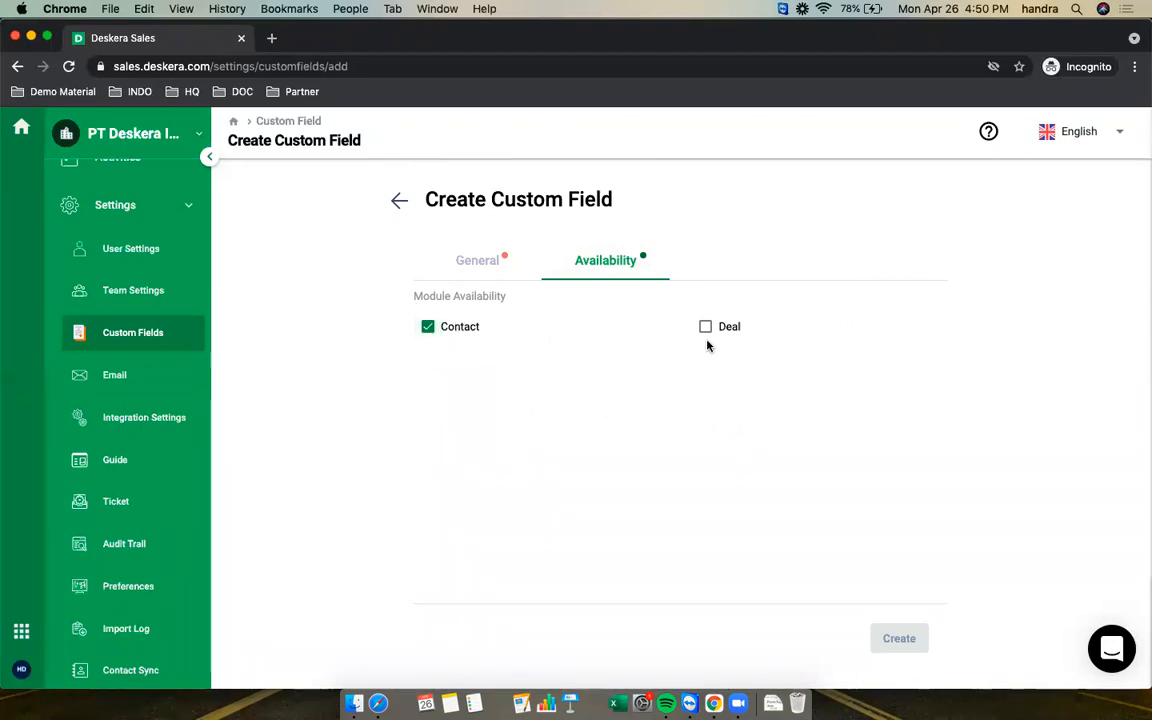
{"action": "left_click", "coordinate": [701, 332]}
Name the custom field 21 with 12 as its first dropdown value, and leave the form without creating the field.
{"action": "left_click", "coordinate": [484, 262]}
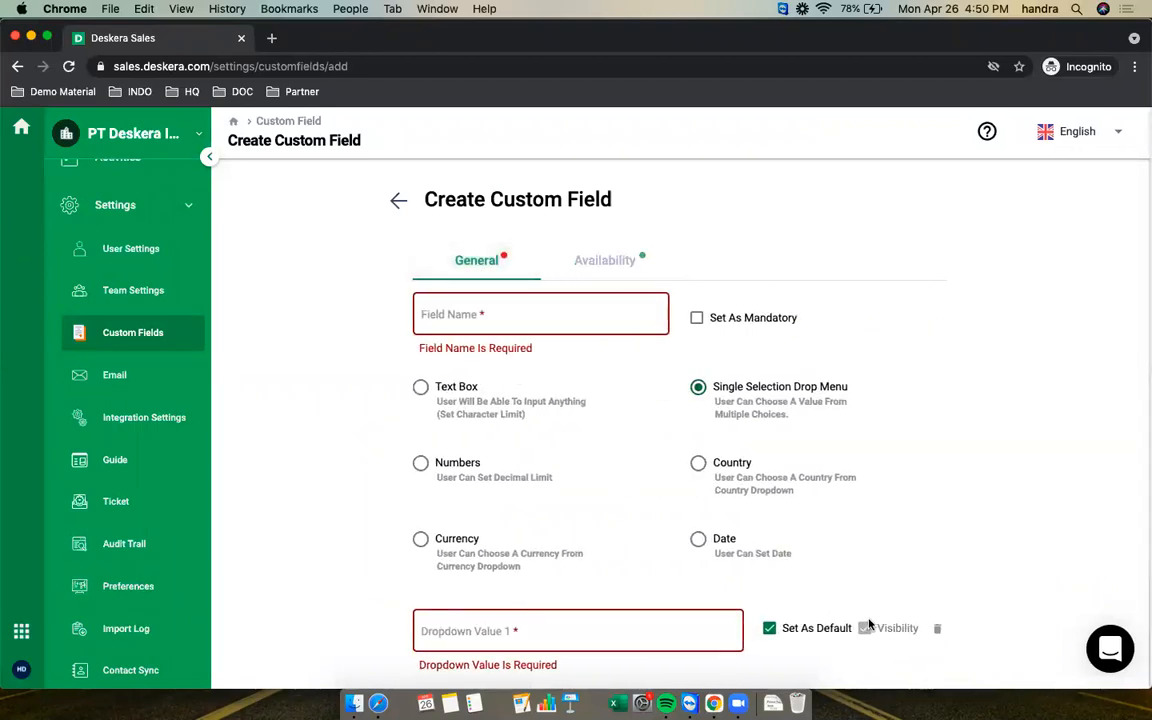
{"action": "scroll", "coordinate": [817, 568], "scroll_direction": "down", "scroll_amount": 1}
{"action": "scroll", "coordinate": [816, 564], "scroll_direction": "down", "scroll_amount": 3}
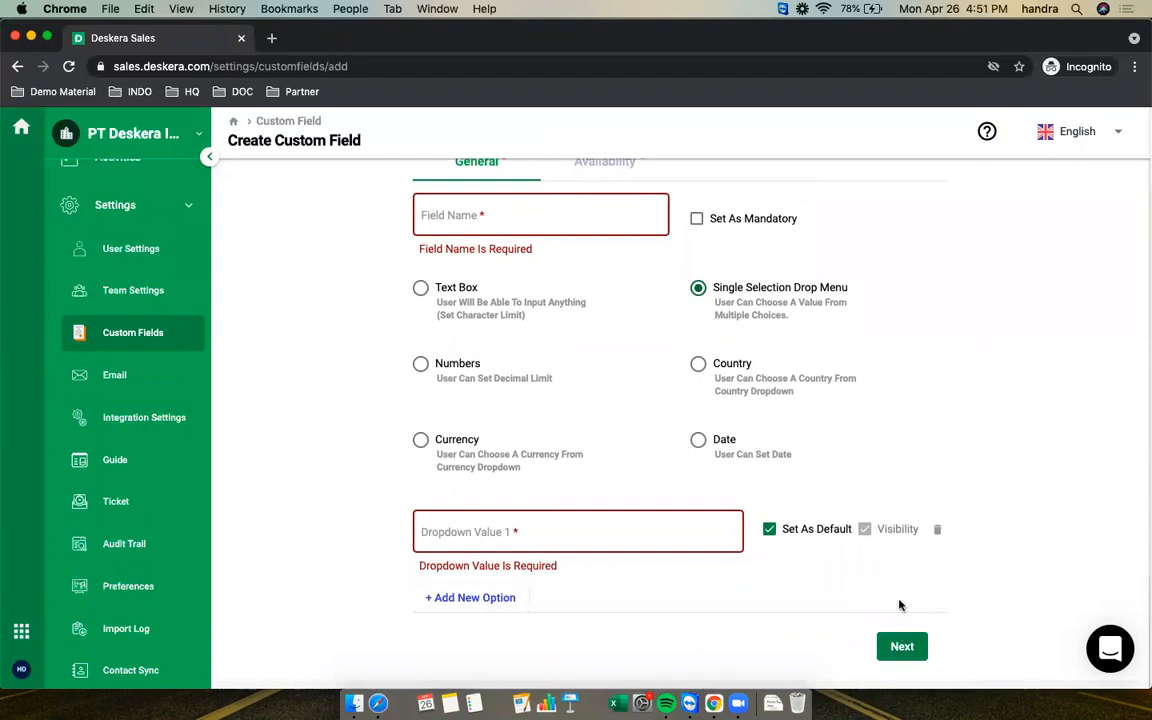
{"action": "left_click", "coordinate": [517, 222]}
{"action": "type", "text": "21"}
{"action": "left_click", "coordinate": [643, 540]}
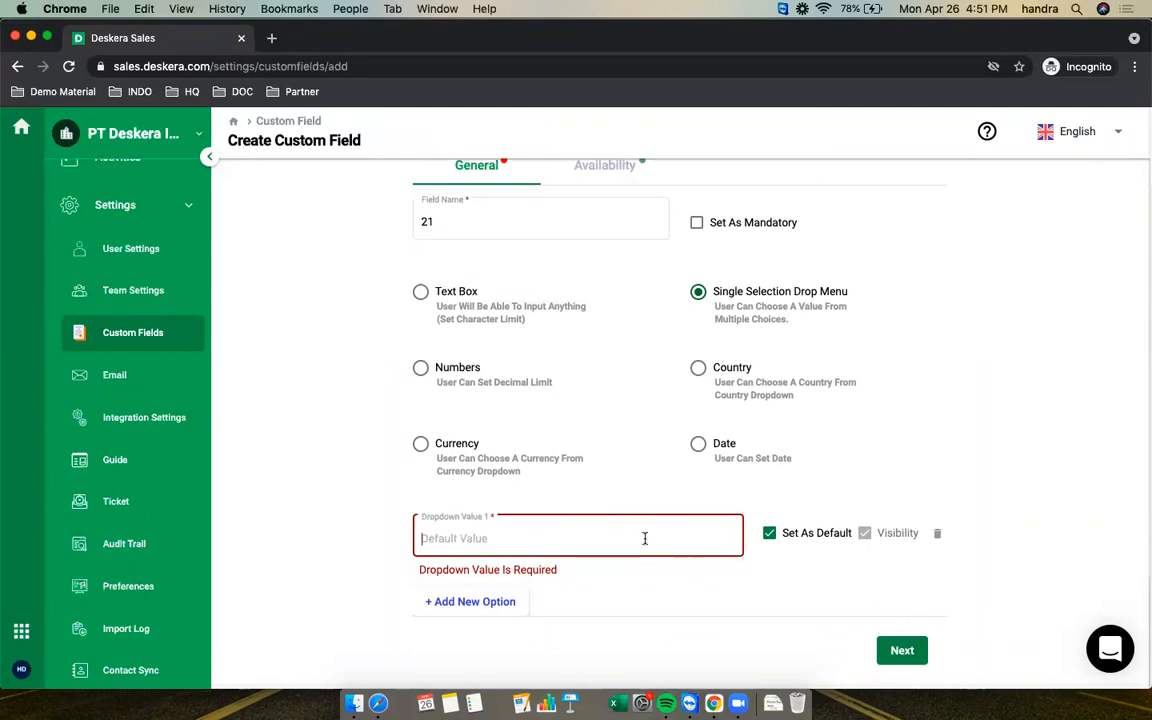
{"action": "type", "text": "12"}
{"action": "left_click", "coordinate": [895, 648]}
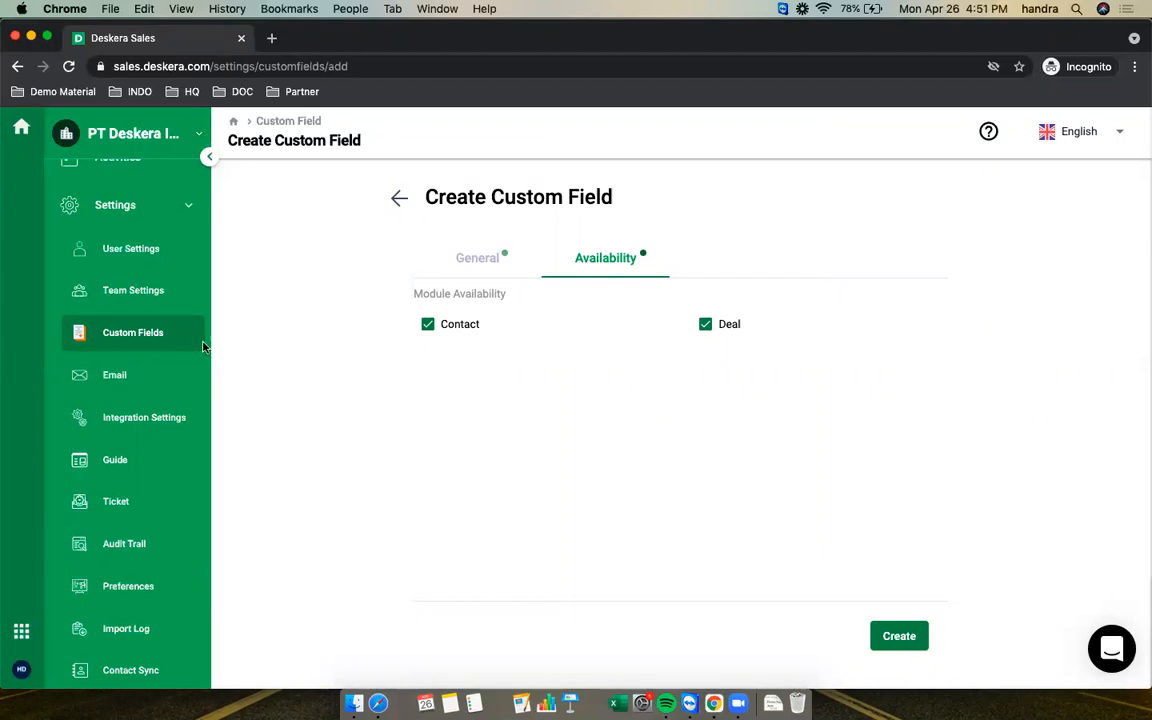
{"action": "left_click", "coordinate": [184, 345]}
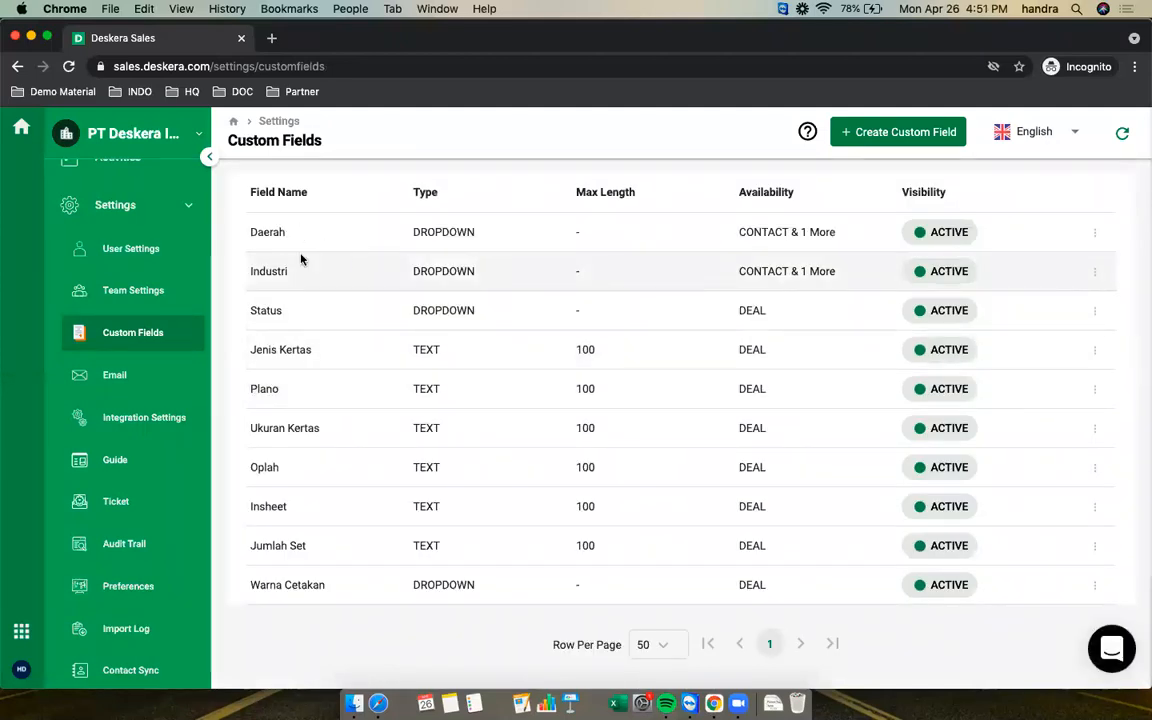
Open the Daerah custom field for editing and examine its field type and region dropdown values.
{"action": "left_click", "coordinate": [1097, 235]}
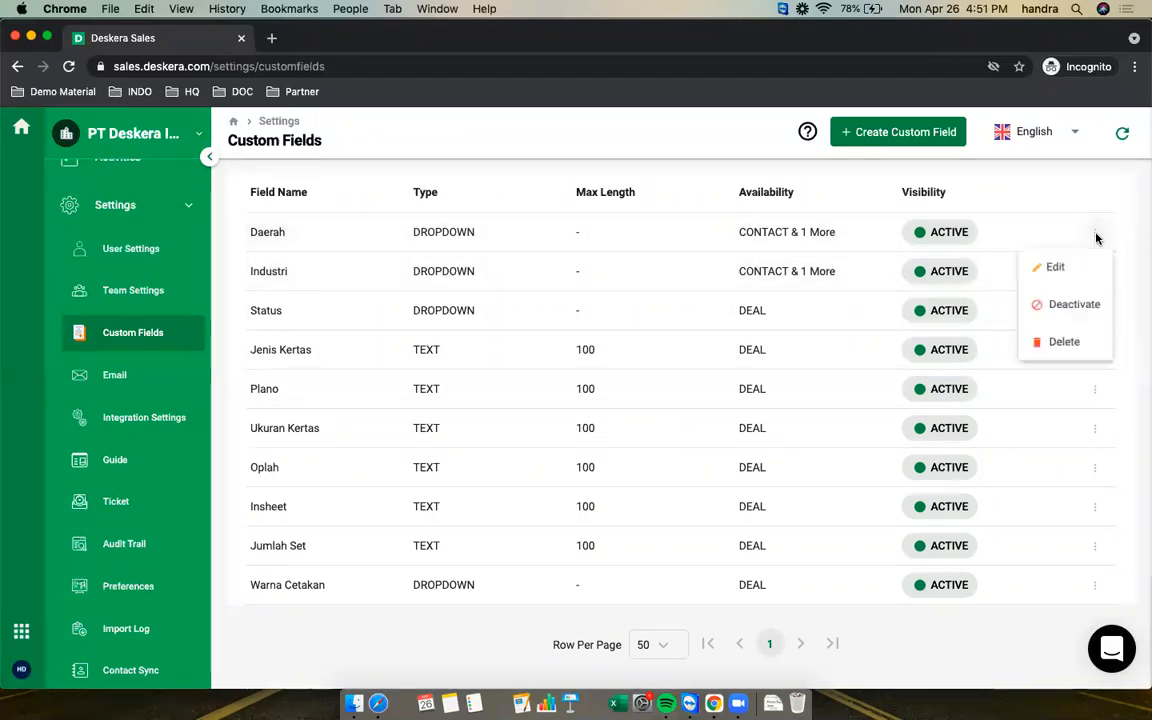
{"action": "left_click", "coordinate": [1055, 268]}
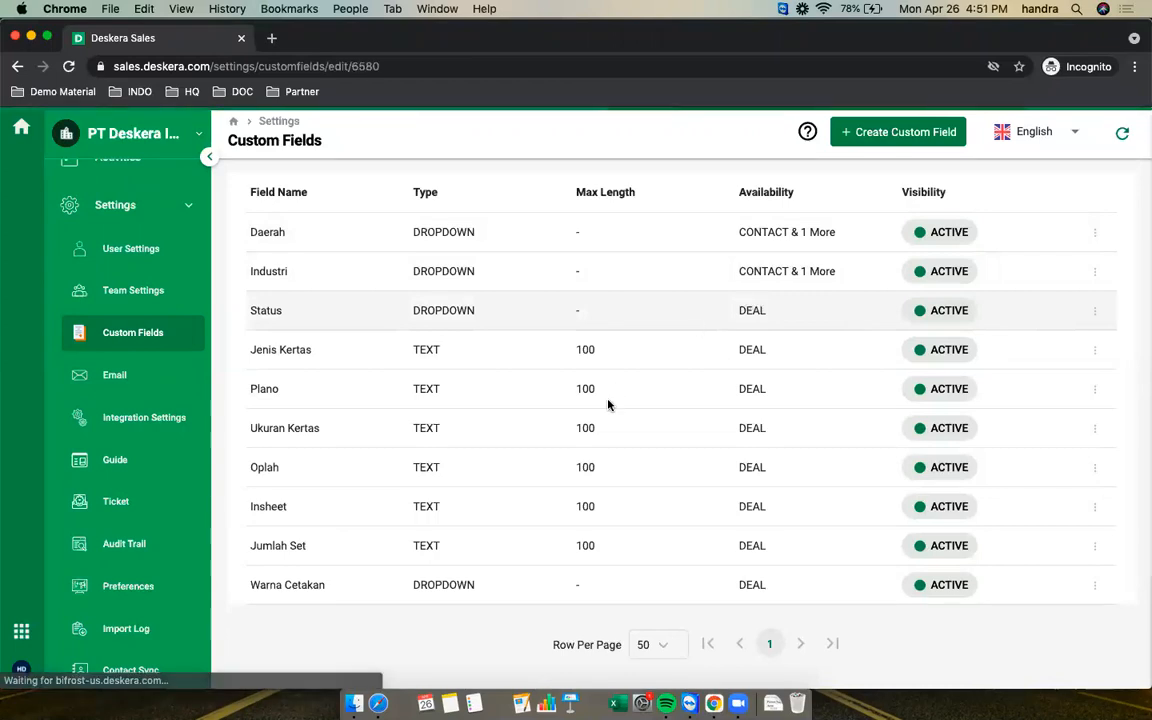
{"action": "scroll", "coordinate": [650, 430], "scroll_direction": "down", "scroll_amount": 1}
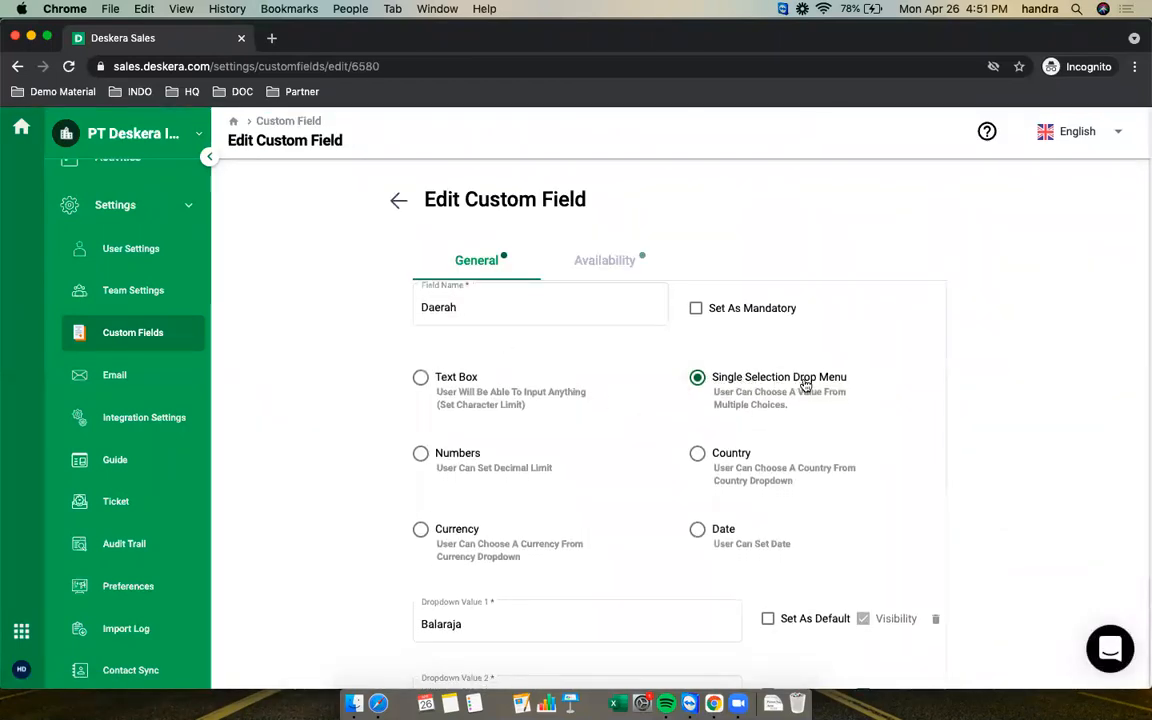
{"action": "scroll", "coordinate": [630, 463], "scroll_direction": "down", "scroll_amount": 1}
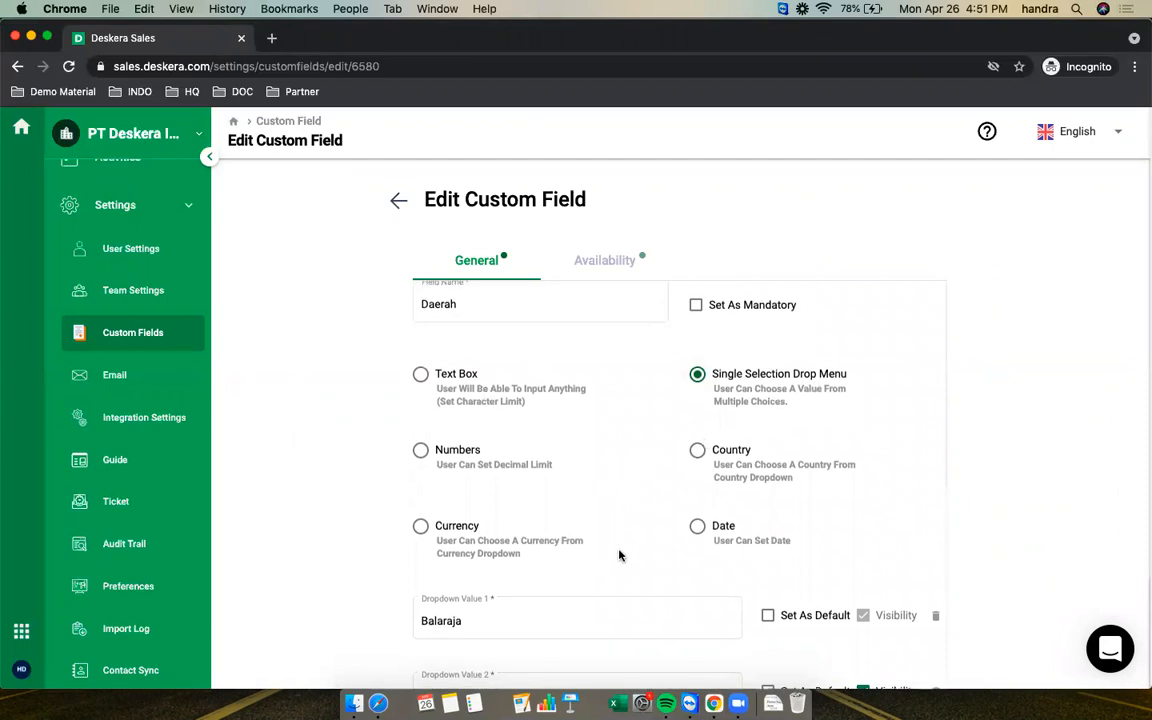
{"action": "scroll", "coordinate": [865, 540], "scroll_direction": "down", "scroll_amount": 6}
{"action": "scroll", "coordinate": [555, 491], "scroll_direction": "up", "scroll_amount": 3}
{"action": "scroll", "coordinate": [532, 478], "scroll_direction": "down", "scroll_amount": 1}
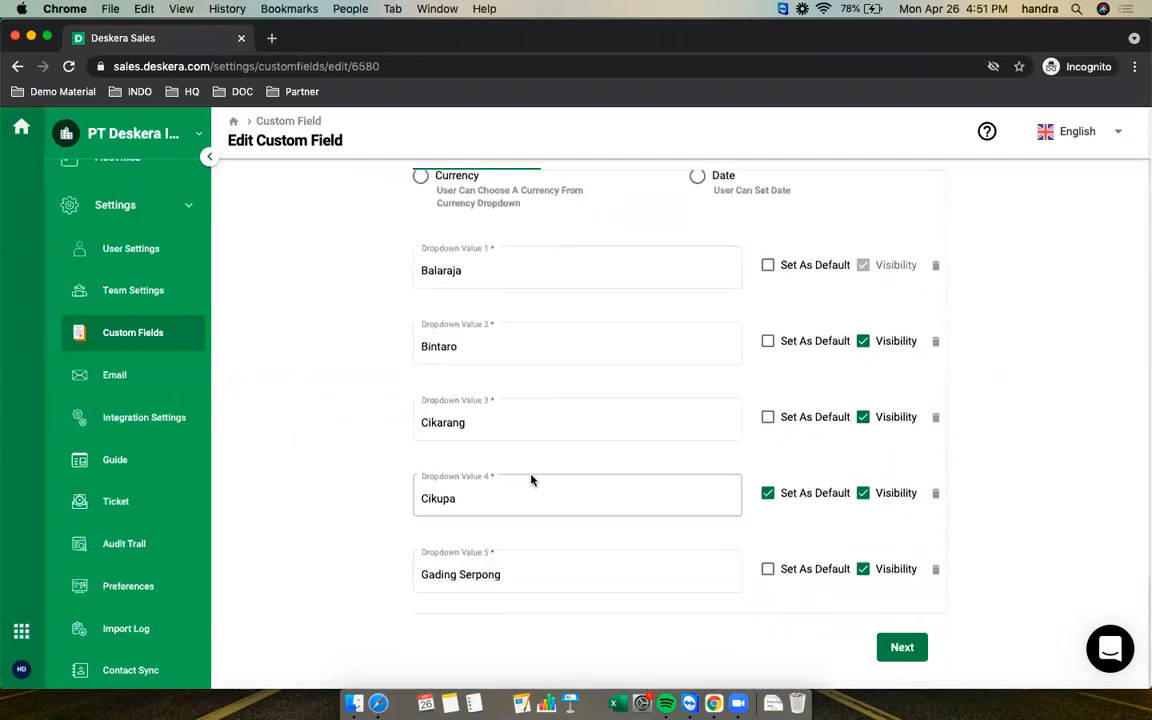
{"action": "scroll", "coordinate": [547, 449], "scroll_direction": "down", "scroll_amount": 2}
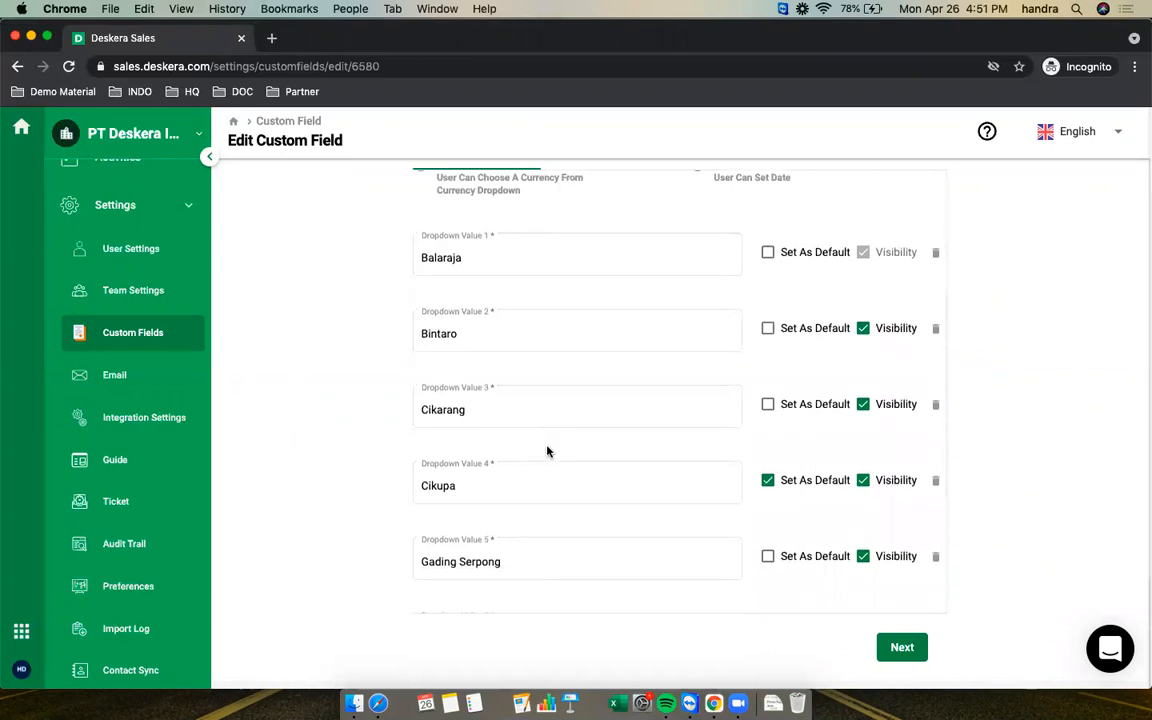
Go through the Daerah field's dropdown values down to Tangerang Kota and return to the custom fields list.
{"action": "left_click", "coordinate": [437, 224]}
{"action": "left_click", "coordinate": [445, 299]}
{"action": "left_click", "coordinate": [465, 364]}
{"action": "scroll", "coordinate": [500, 370], "scroll_direction": "down", "scroll_amount": 5}
{"action": "left_click", "coordinate": [499, 368]}
{"action": "left_click", "coordinate": [516, 485]}
{"action": "scroll", "coordinate": [516, 484], "scroll_direction": "down", "scroll_amount": 2}
{"action": "left_click", "coordinate": [556, 535]}
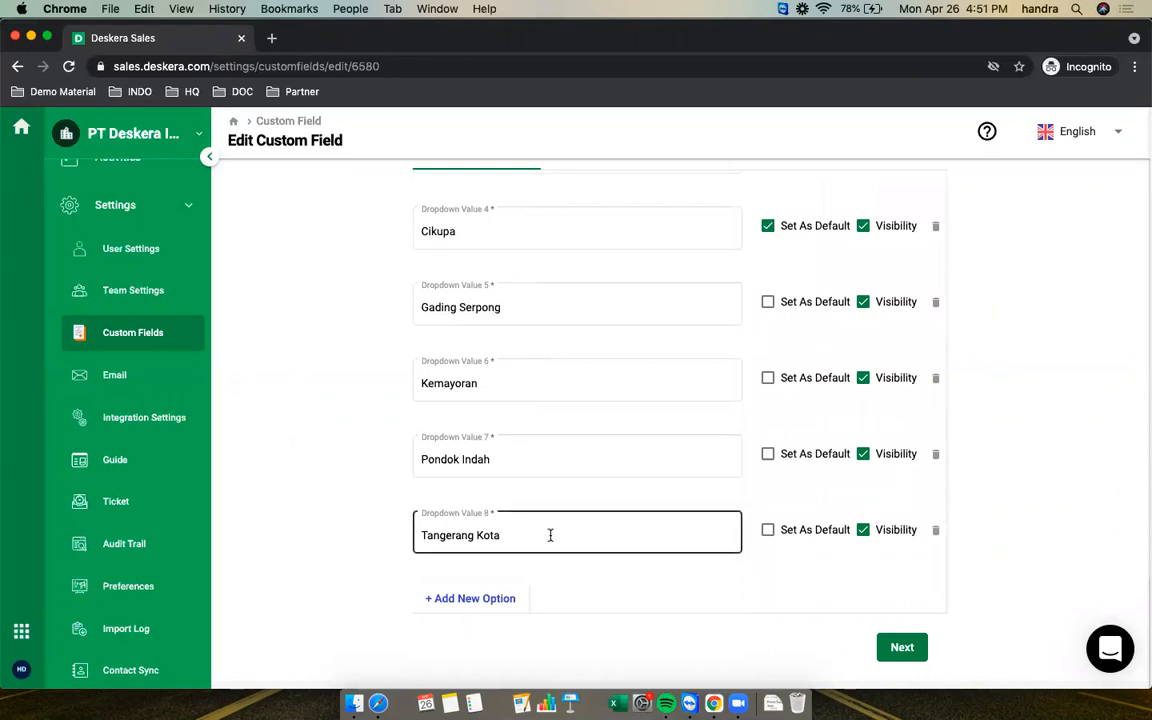
{"action": "left_click", "coordinate": [535, 374]}
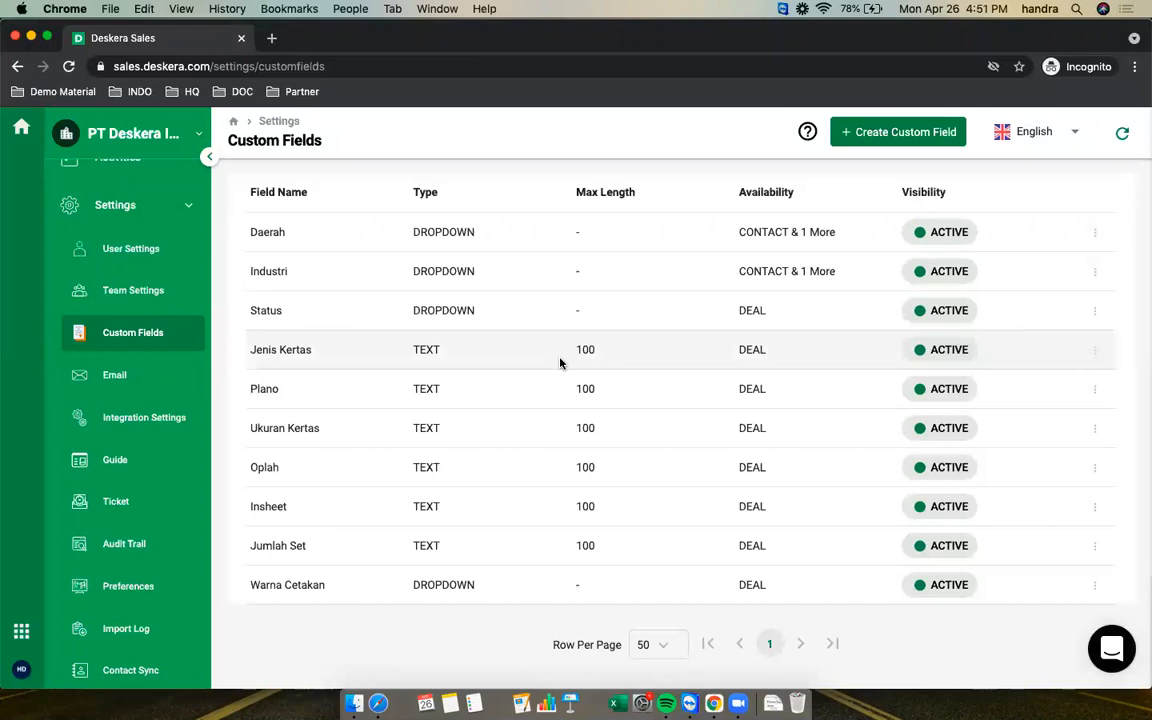
Open the Industri custom field for editing and examine its field type and dropdown values.
{"action": "left_click", "coordinate": [1095, 273]}
{"action": "left_click", "coordinate": [1045, 306]}
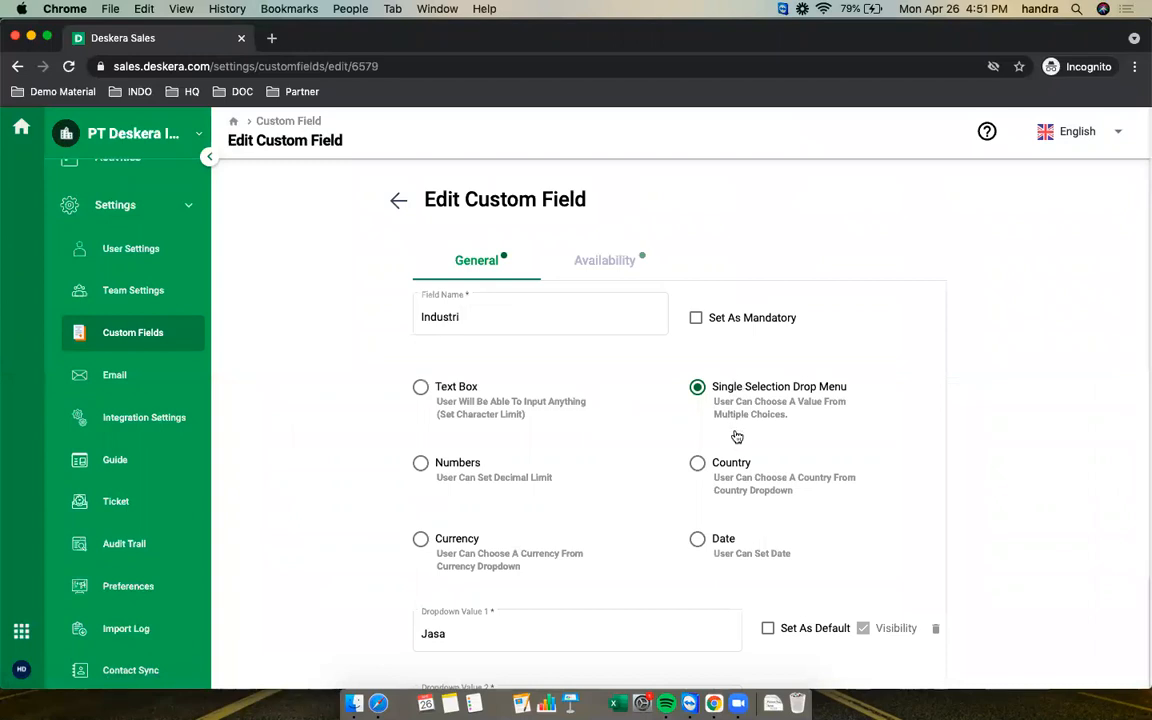
{"action": "scroll", "coordinate": [795, 453], "scroll_direction": "down", "scroll_amount": 5}
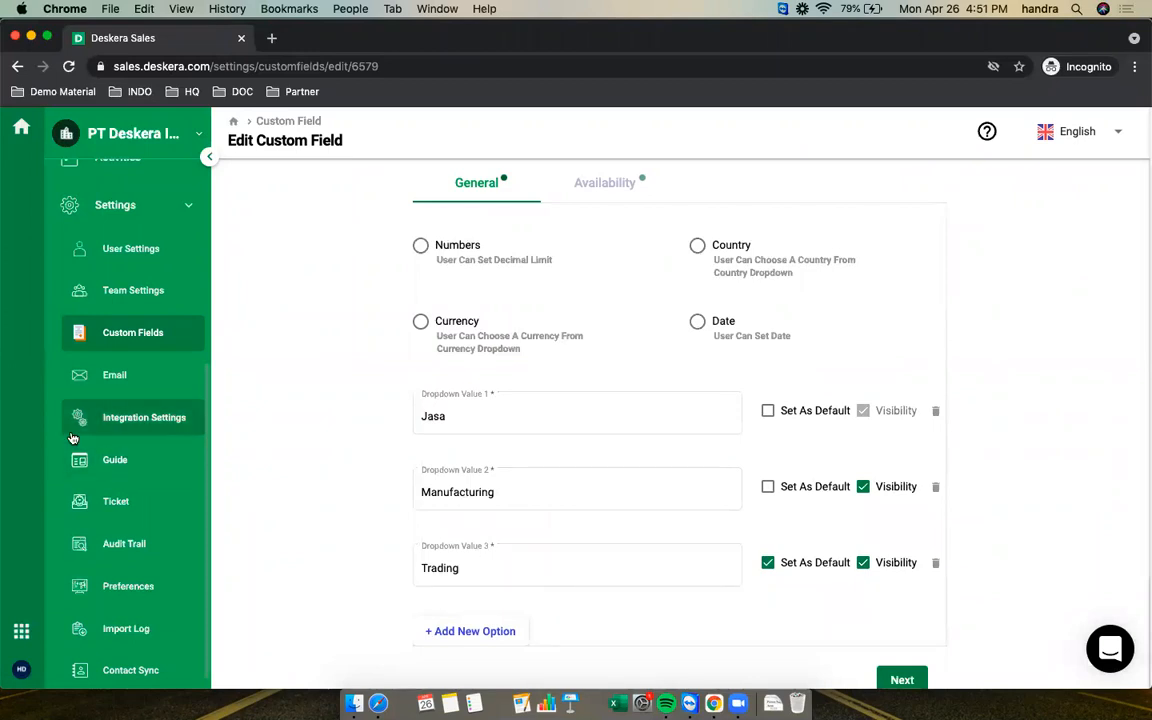
{"action": "scroll", "coordinate": [110, 430], "scroll_direction": "up", "scroll_amount": 5}
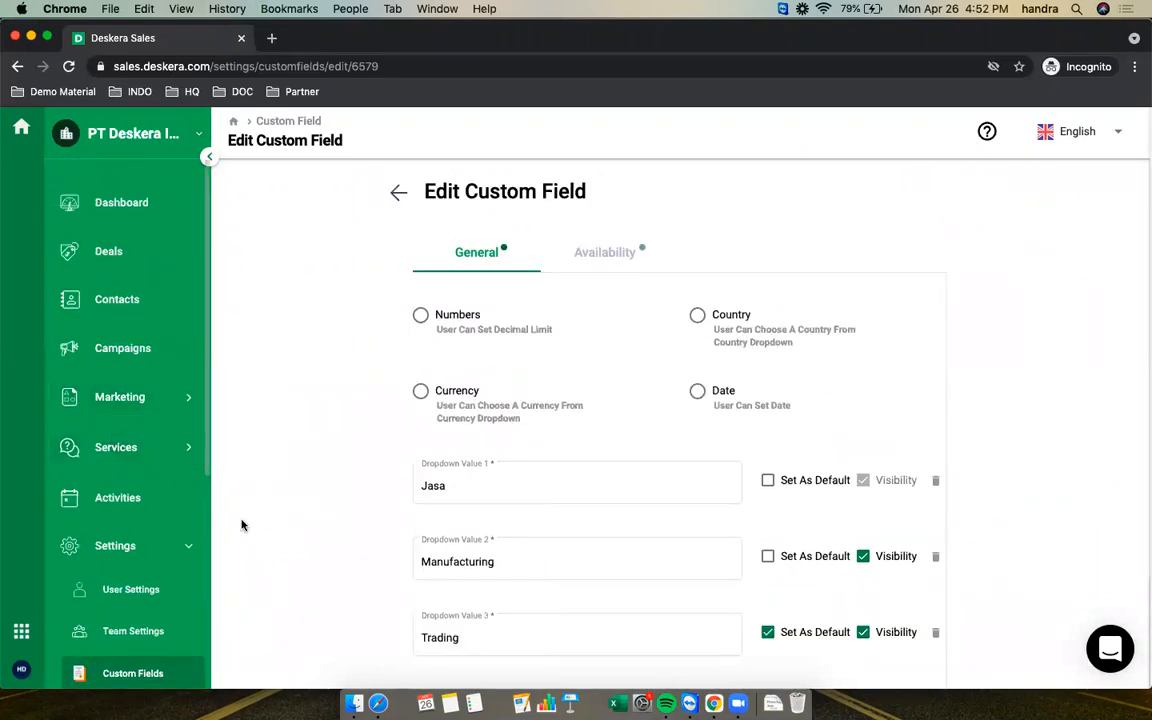
Leave the Industri field's edit form and show all contacts in the contacts list.
{"action": "left_click", "coordinate": [400, 197]}
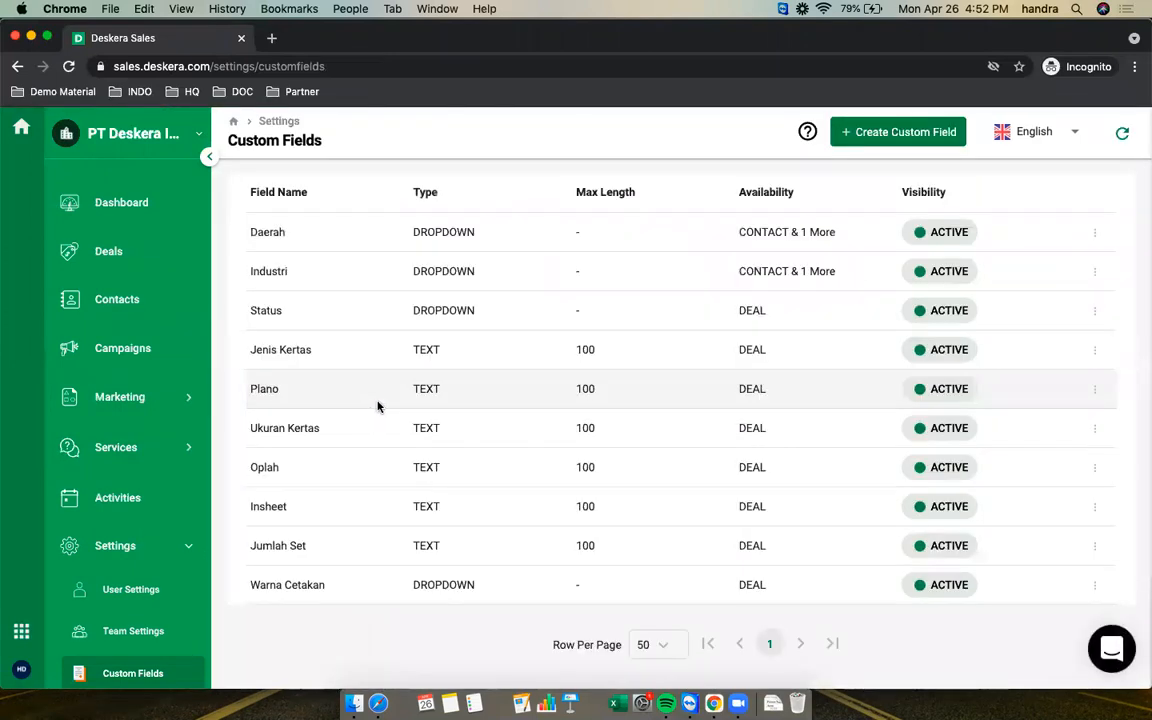
{"action": "left_click", "coordinate": [103, 307]}
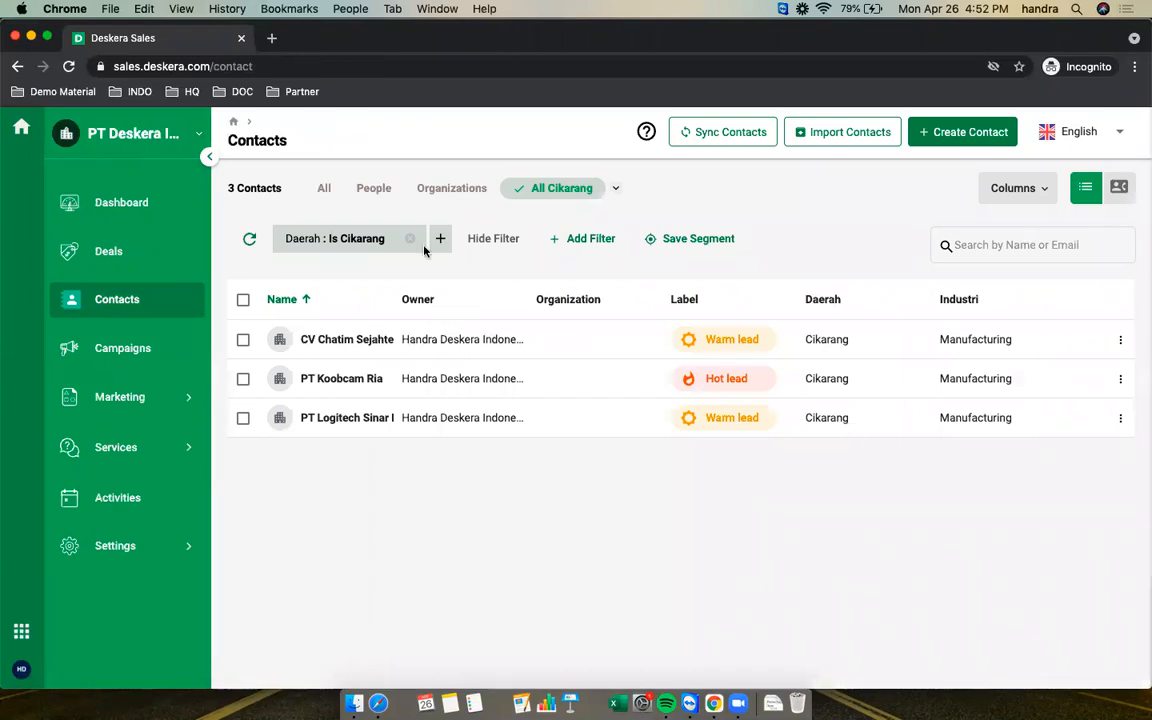
{"action": "left_click", "coordinate": [326, 189]}
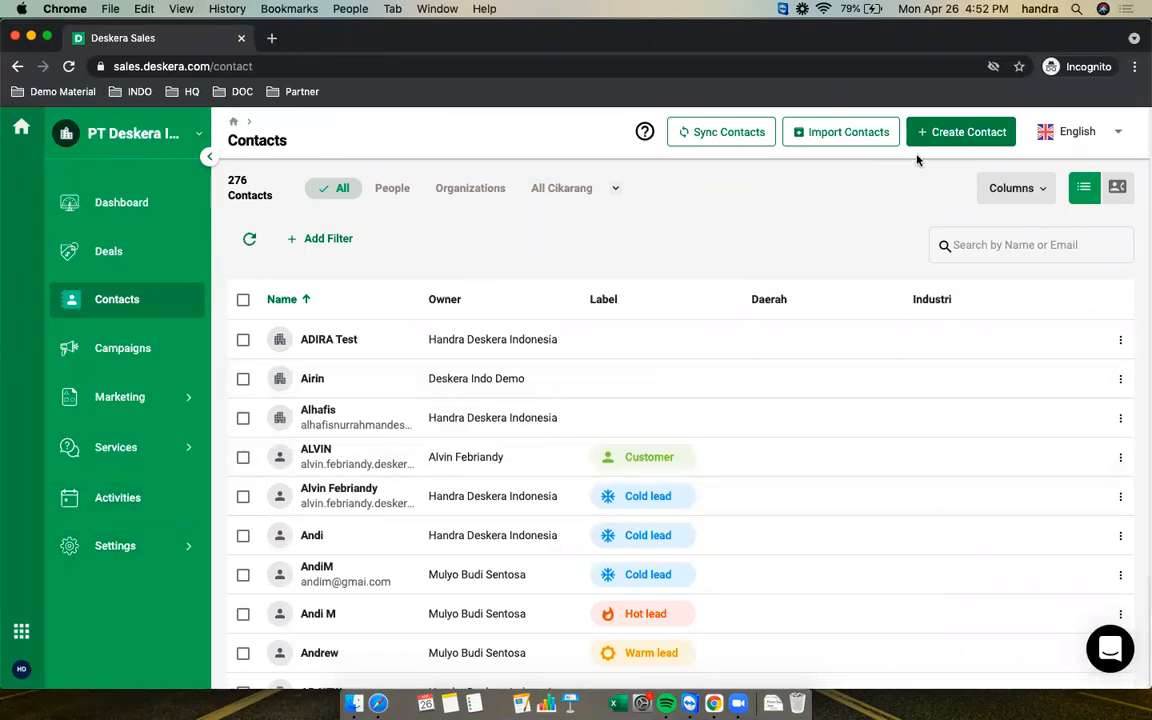
Start a new contact and examine the Daerah and Industri custom fields at the end of its form.
{"action": "left_click", "coordinate": [986, 137]}
{"action": "scroll", "coordinate": [965, 330], "scroll_direction": "down", "scroll_amount": 5}
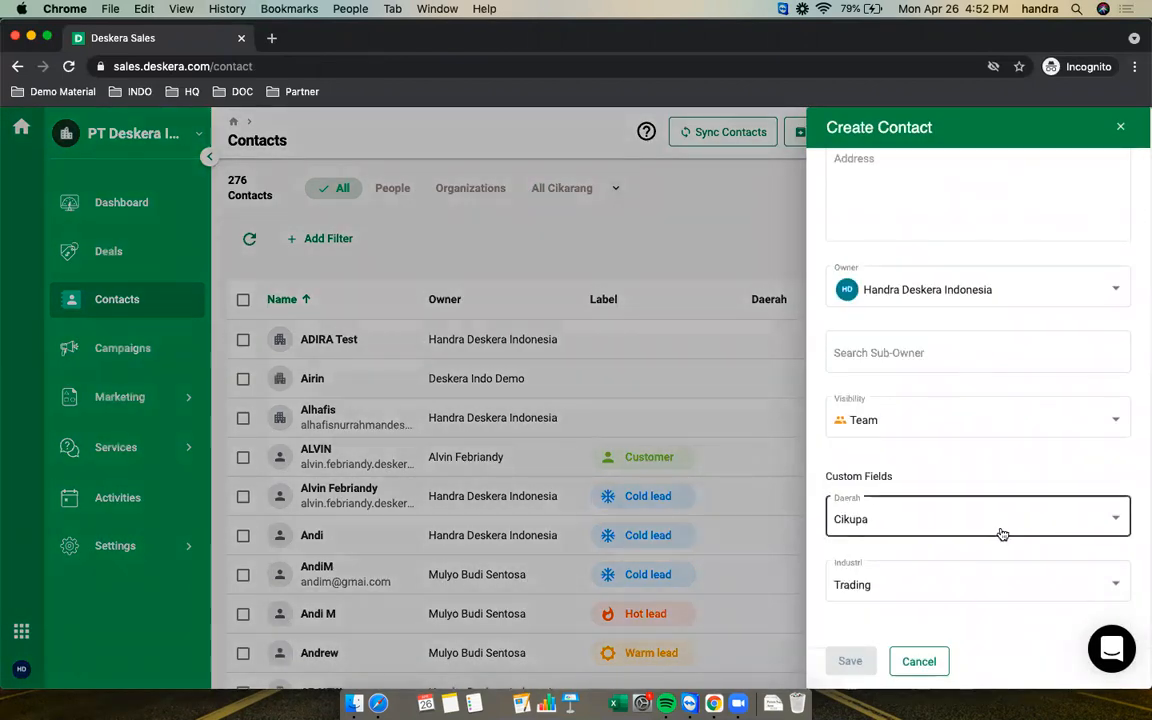
{"action": "scroll", "coordinate": [995, 535], "scroll_direction": "up", "scroll_amount": 5}
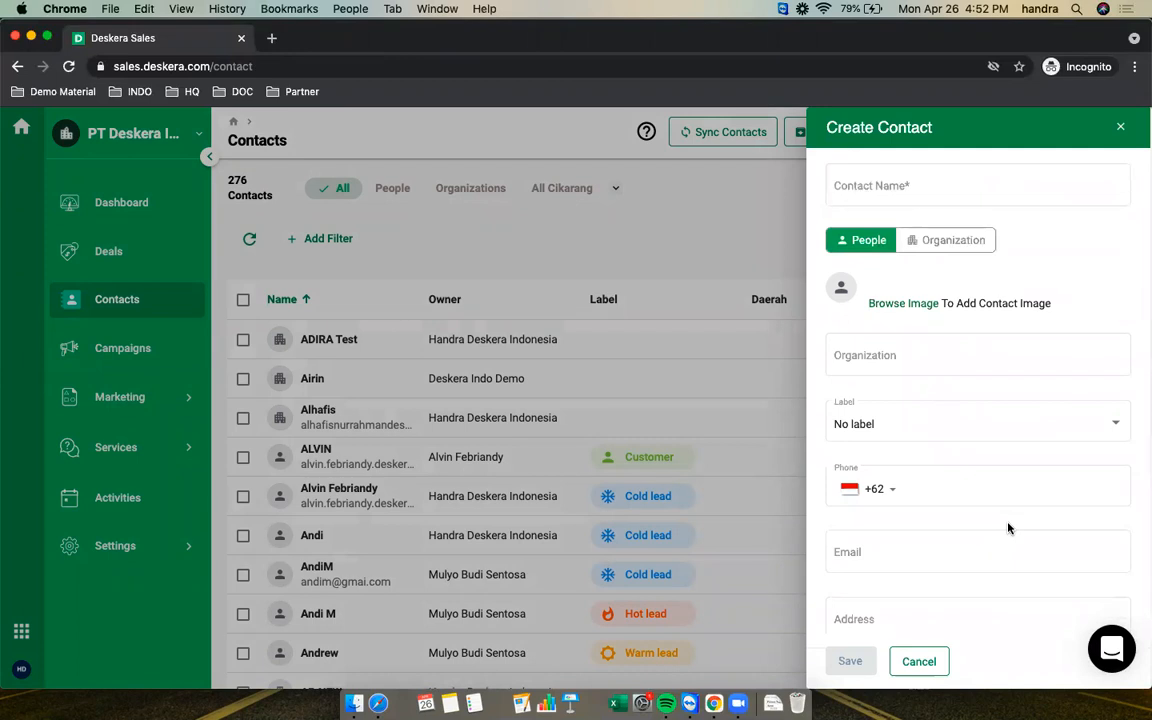
{"action": "scroll", "coordinate": [1006, 522], "scroll_direction": "down", "scroll_amount": 5}
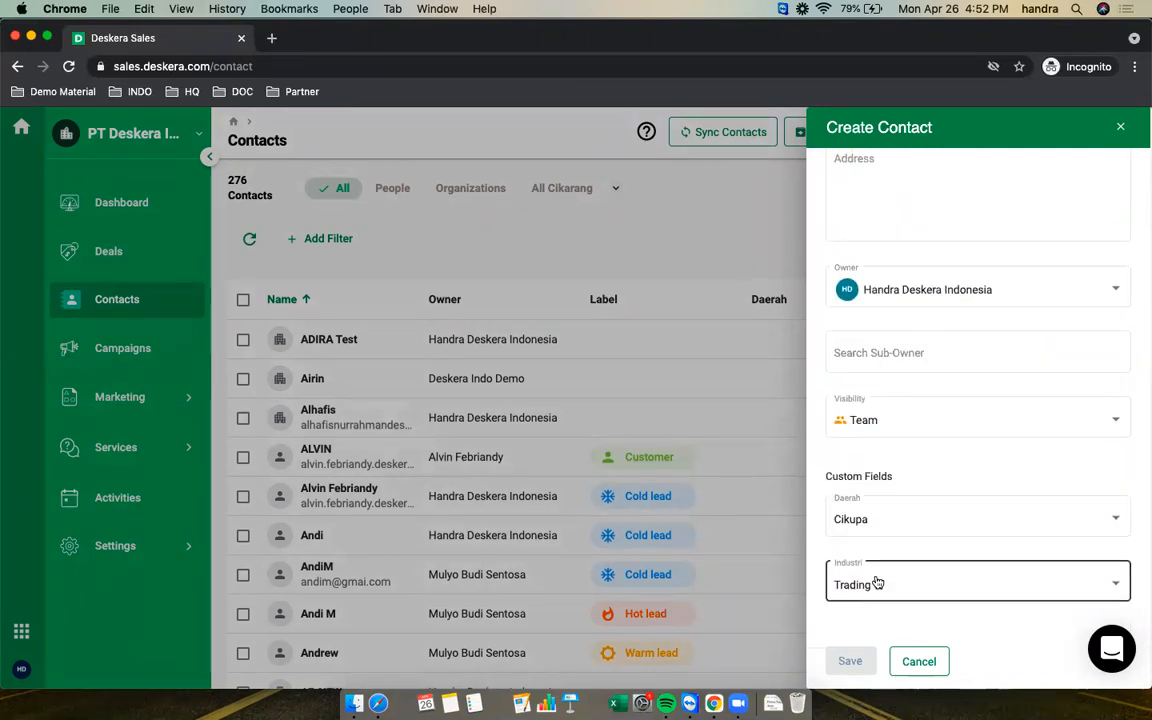
{"action": "scroll", "coordinate": [924, 524], "scroll_direction": "up", "scroll_amount": 5}
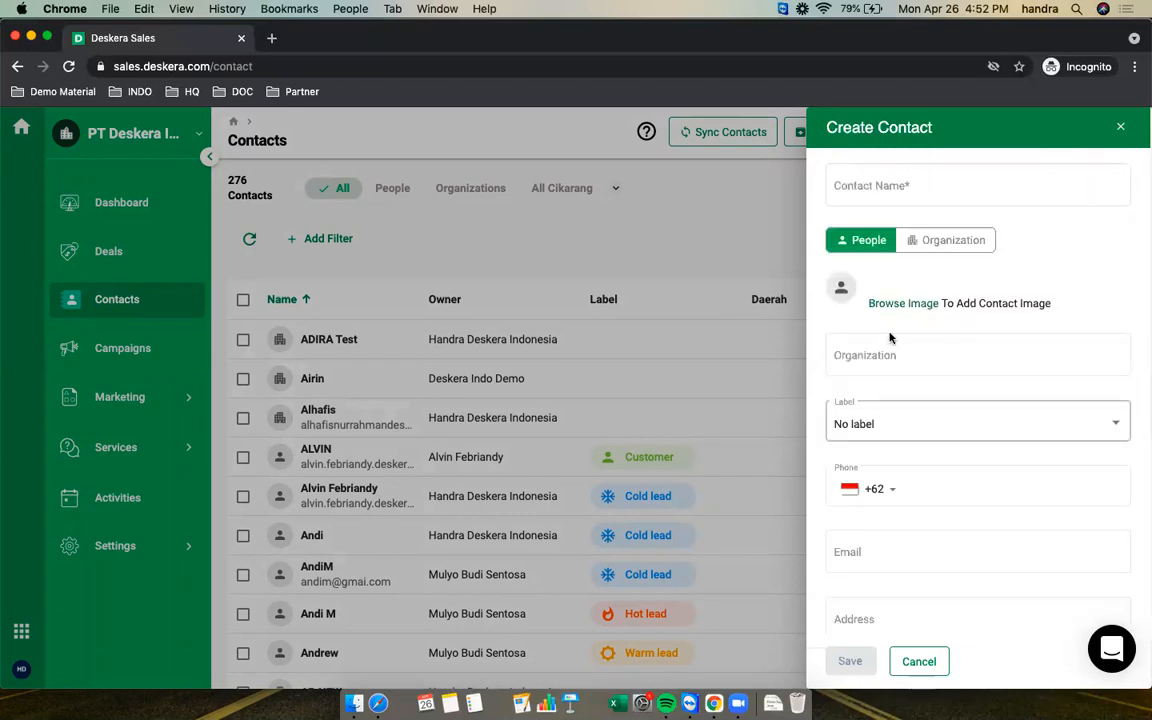
Set the new contact's type to Organization and name it PT Logitech Makmur.
{"action": "left_click", "coordinate": [873, 185]}
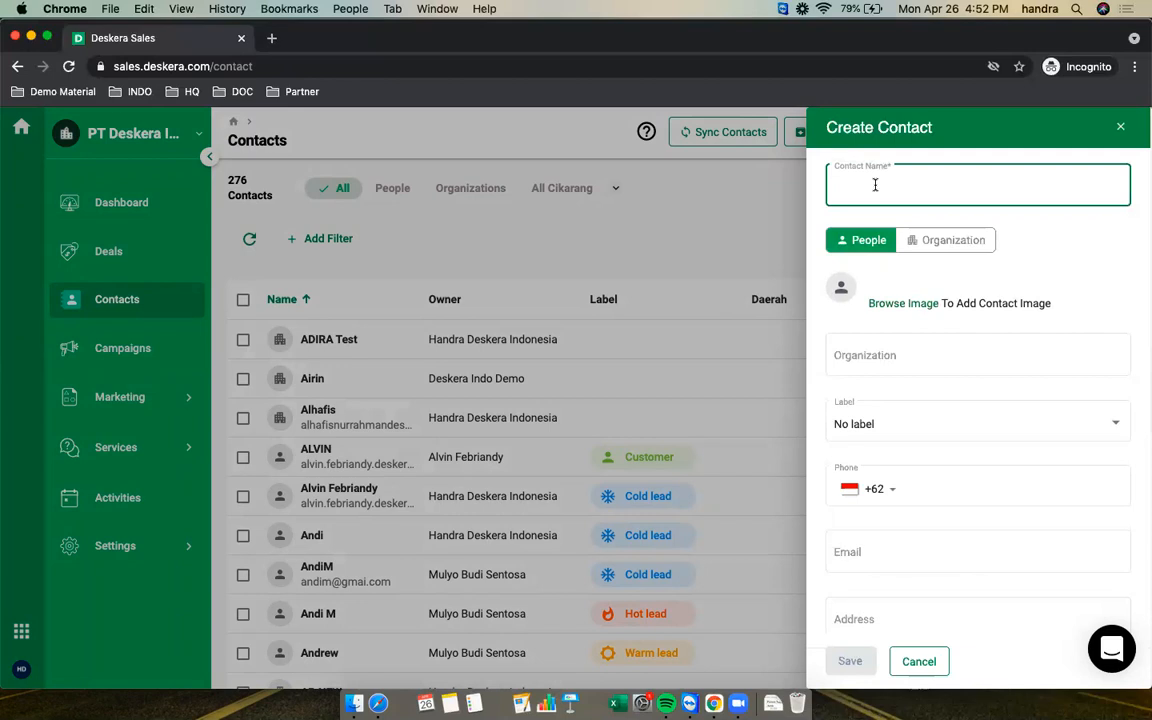
{"action": "left_click", "coordinate": [944, 241]}
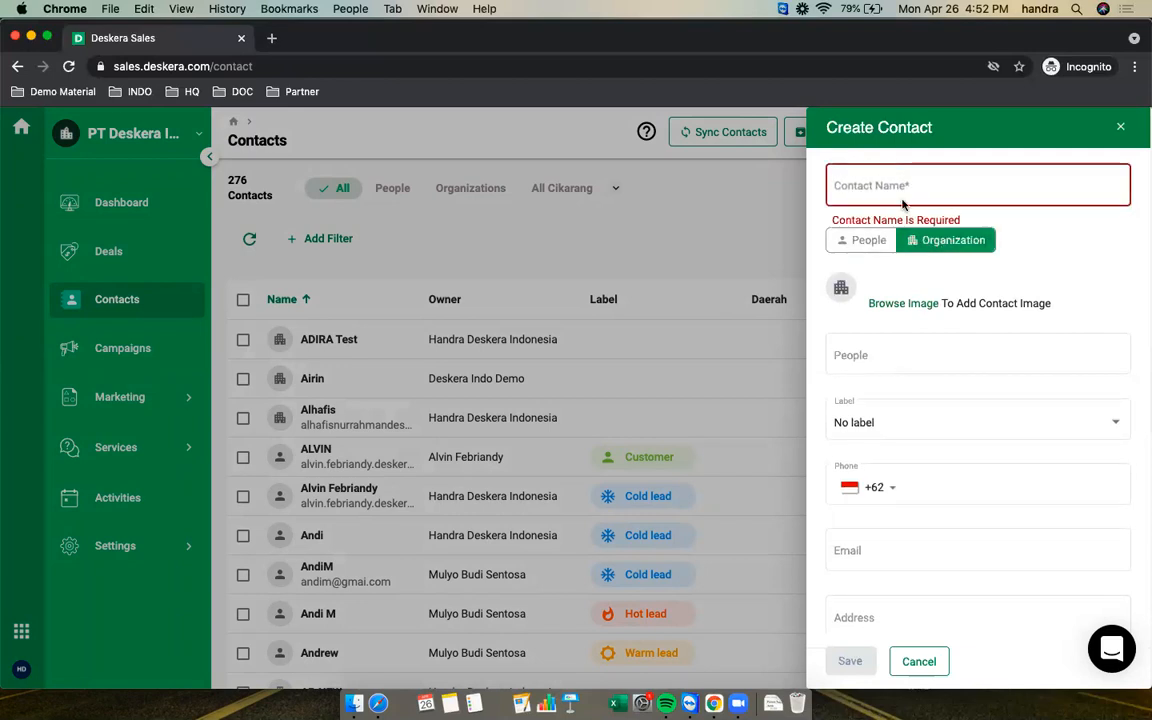
{"action": "left_click", "coordinate": [894, 189]}
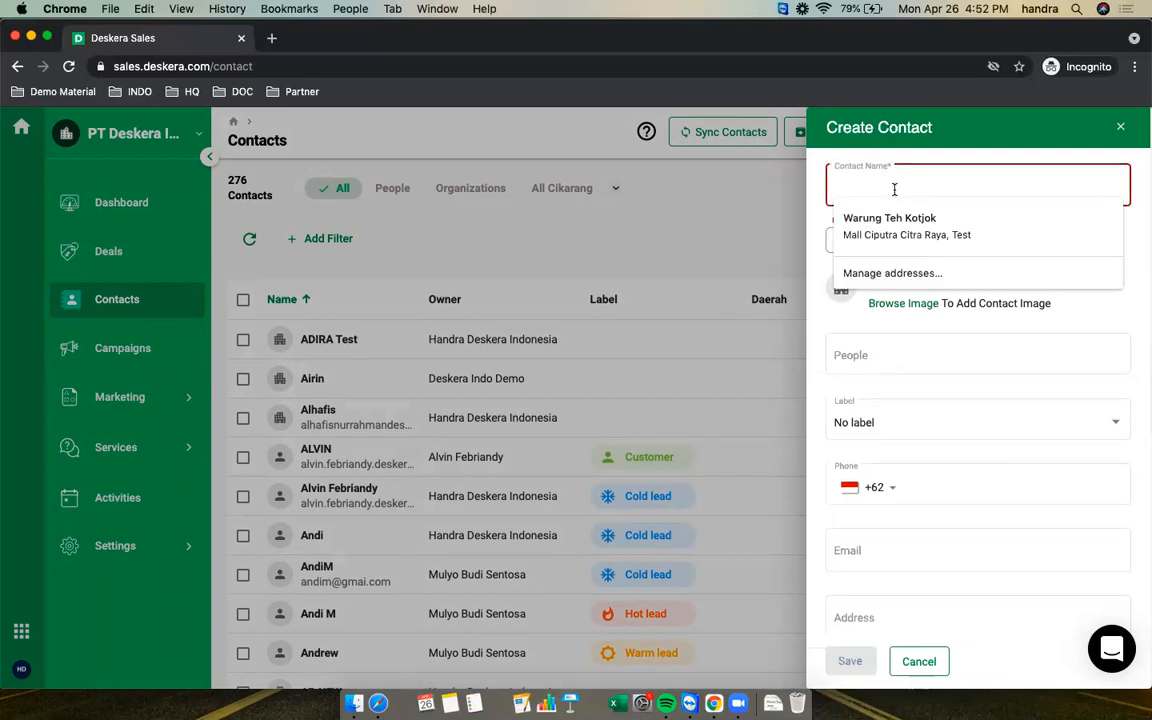
{"action": "type", "text": "PT Logitech Makmur"}
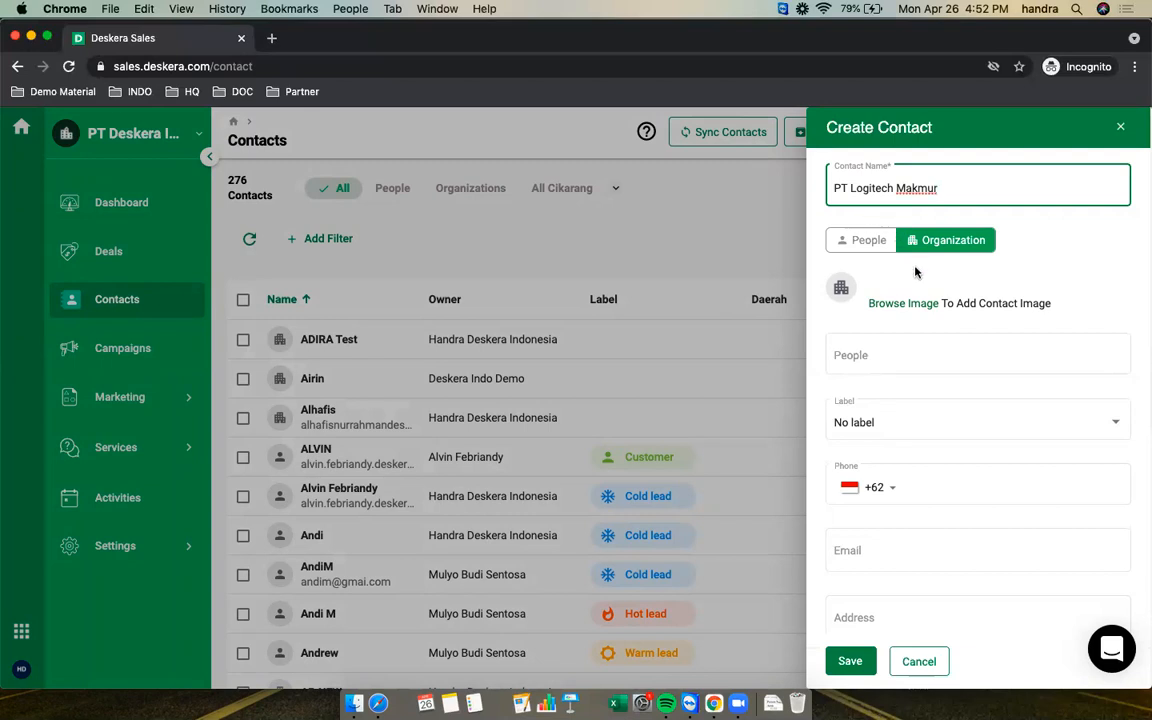
Link the first suggested person to PT Logitech Makmur and set its label to Warm lead.
{"action": "left_click", "coordinate": [902, 352]}
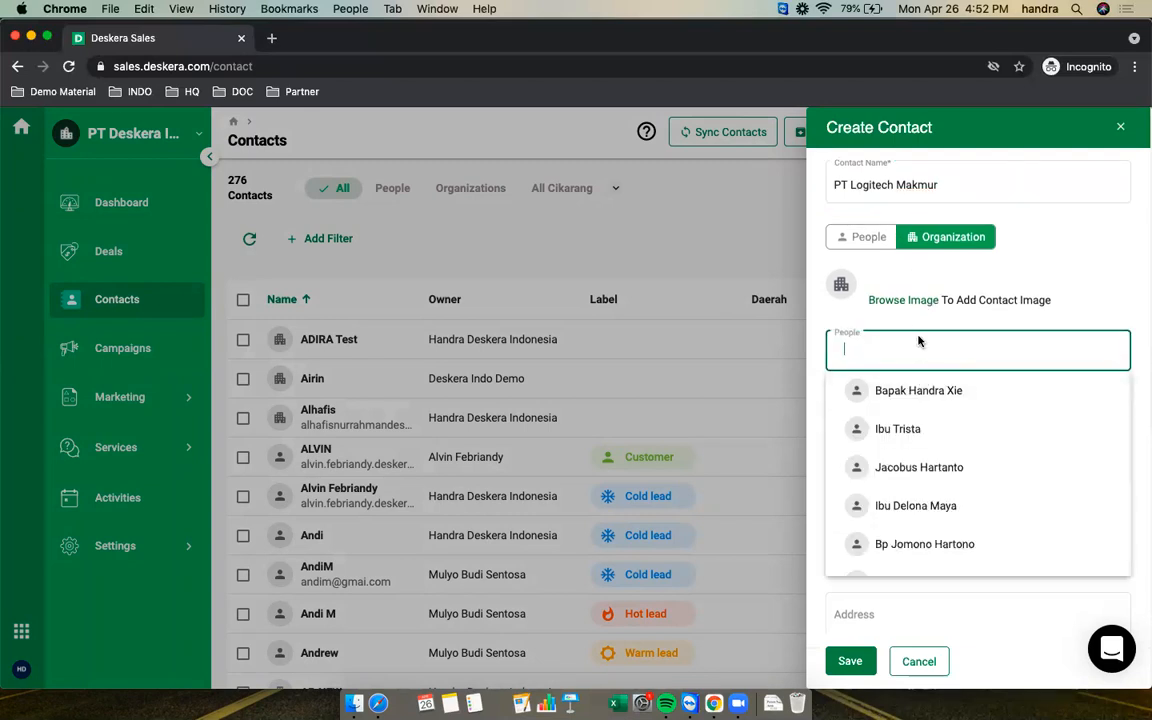
{"action": "left_click", "coordinate": [918, 390]}
{"action": "scroll", "coordinate": [965, 411], "scroll_direction": "down", "scroll_amount": 3}
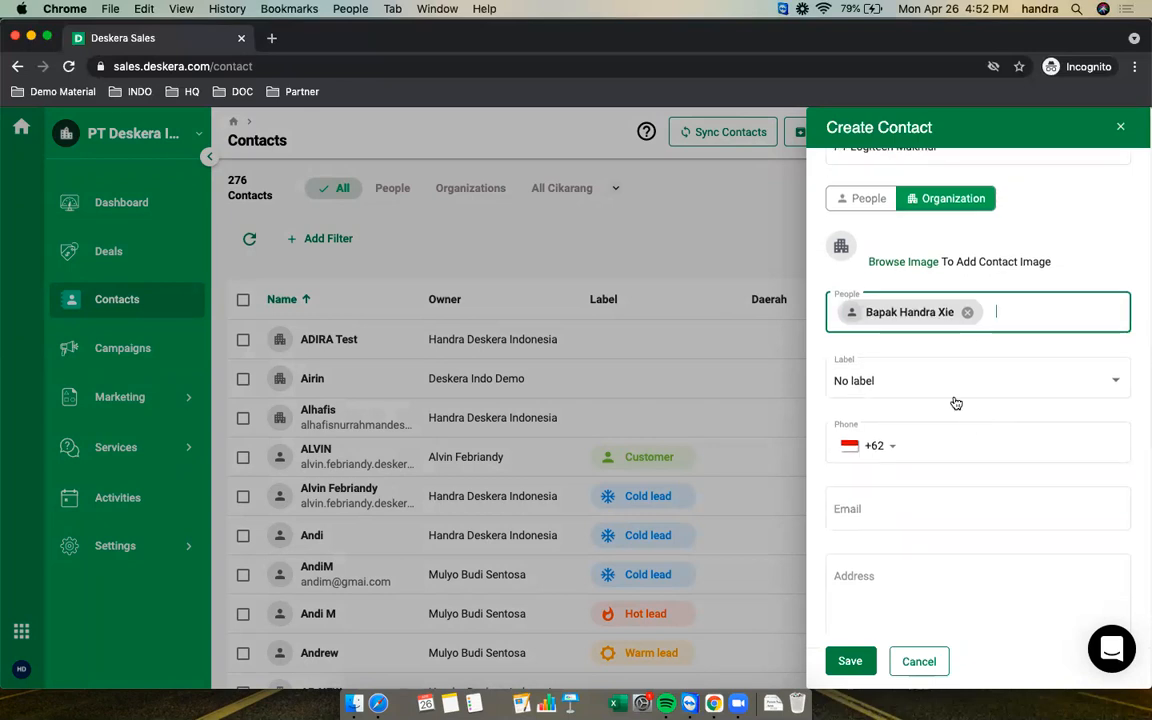
{"action": "left_click", "coordinate": [938, 249]}
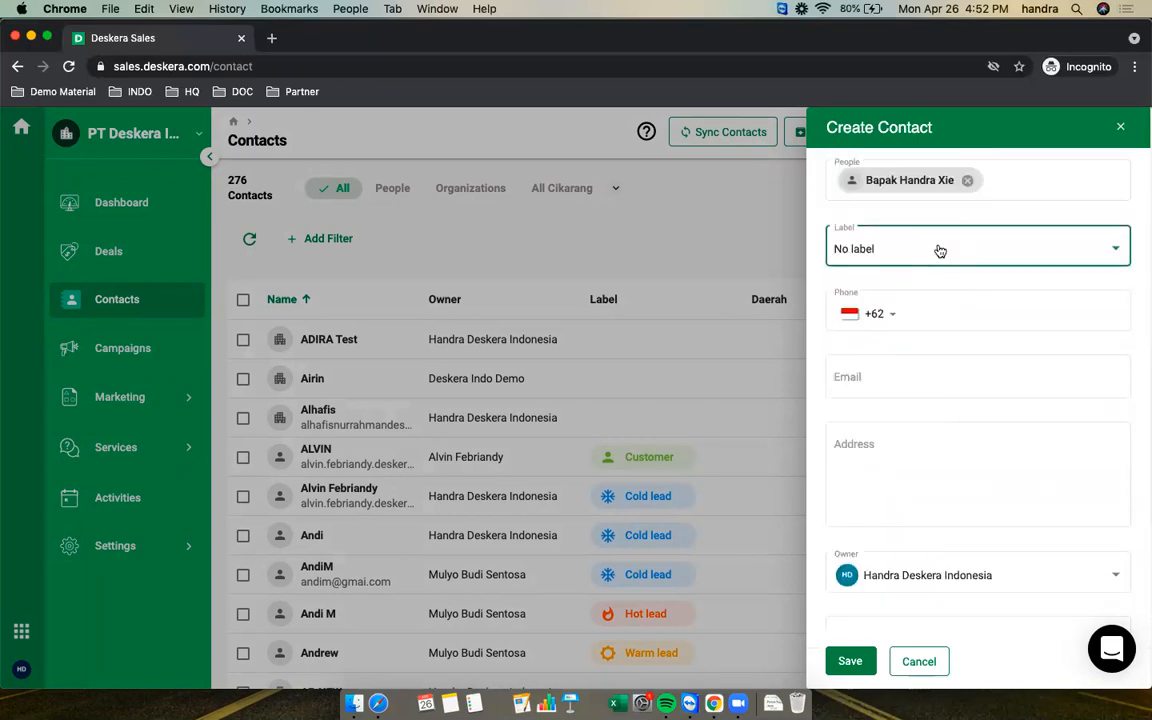
{"action": "scroll", "coordinate": [895, 255], "scroll_direction": "up", "scroll_amount": 3}
{"action": "left_click", "coordinate": [893, 240]}
{"action": "scroll", "coordinate": [975, 359], "scroll_direction": "down", "scroll_amount": 2}
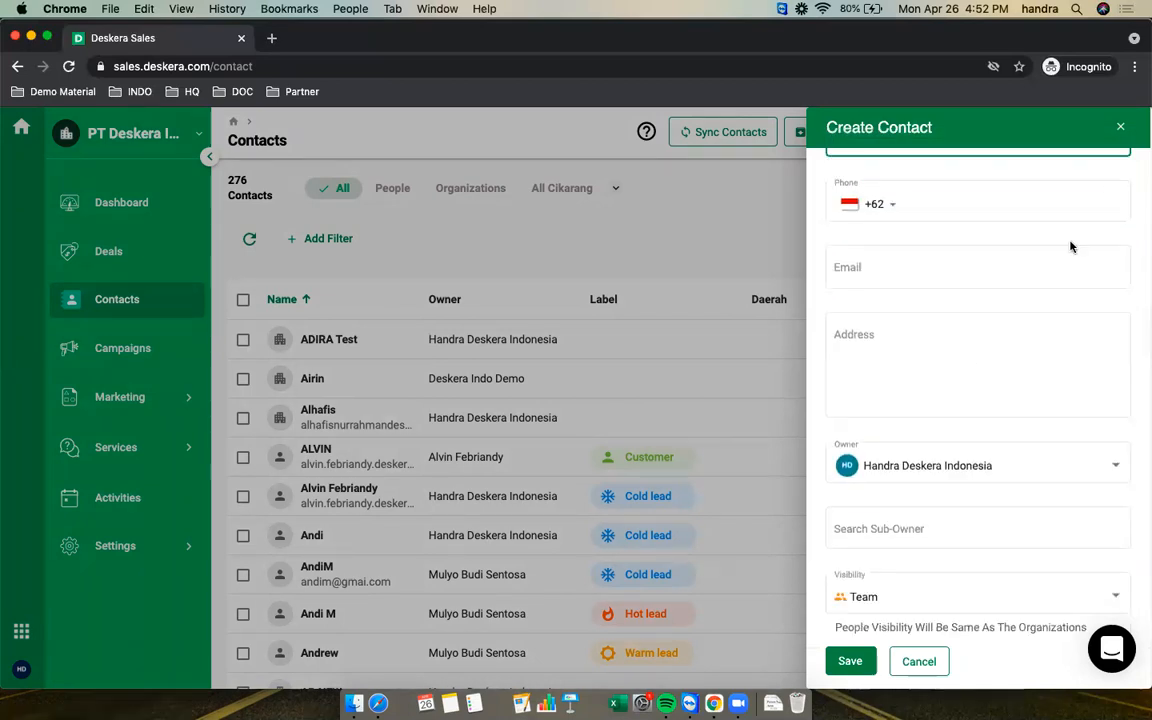
{"action": "left_click", "coordinate": [882, 329]}
{"action": "scroll", "coordinate": [902, 330], "scroll_direction": "down", "scroll_amount": 1}
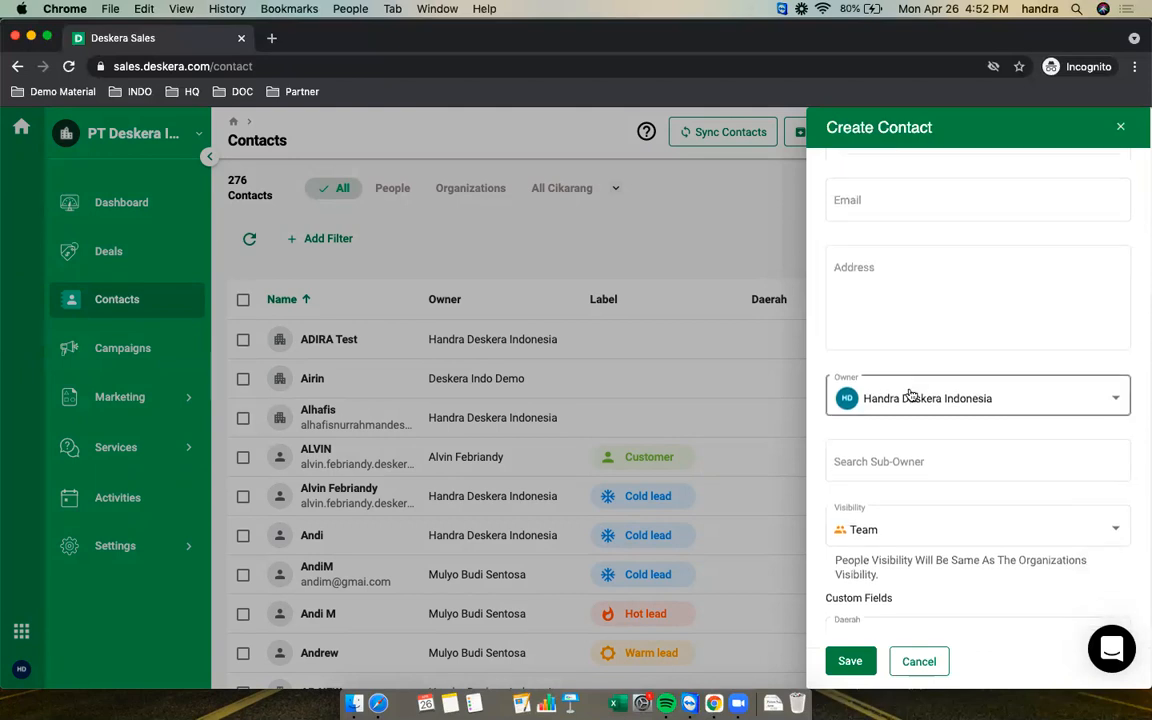
Choose Trading as the Industri value with Daerah kept at Cikupa, review the entries and save PT Logitech Makmur.
{"action": "scroll", "coordinate": [920, 440], "scroll_direction": "down", "scroll_amount": 2}
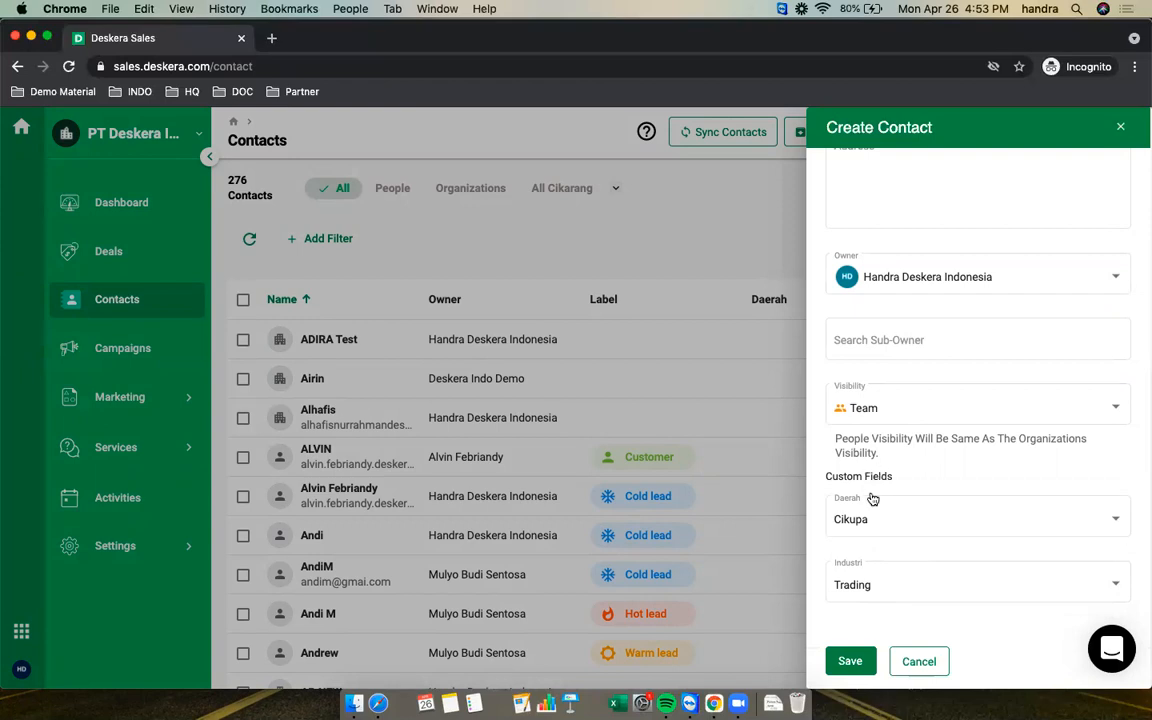
{"action": "left_click", "coordinate": [896, 585]}
{"action": "left_click", "coordinate": [896, 587]}
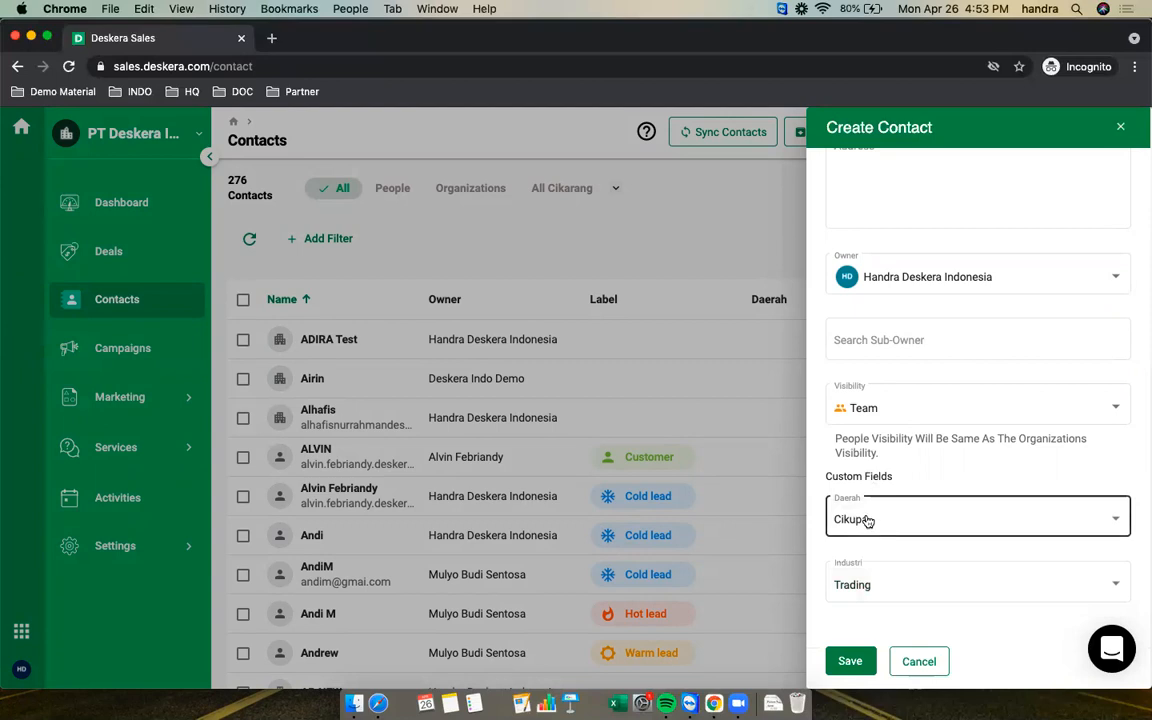
{"action": "left_click", "coordinate": [892, 589]}
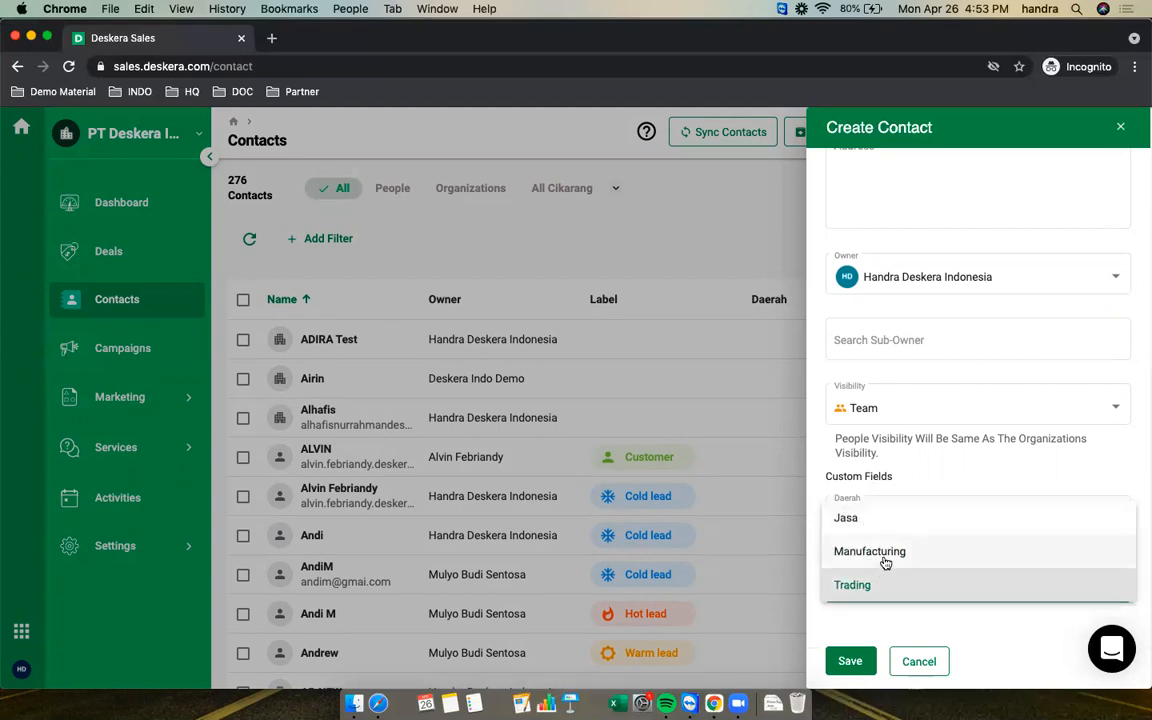
{"action": "left_click", "coordinate": [877, 585]}
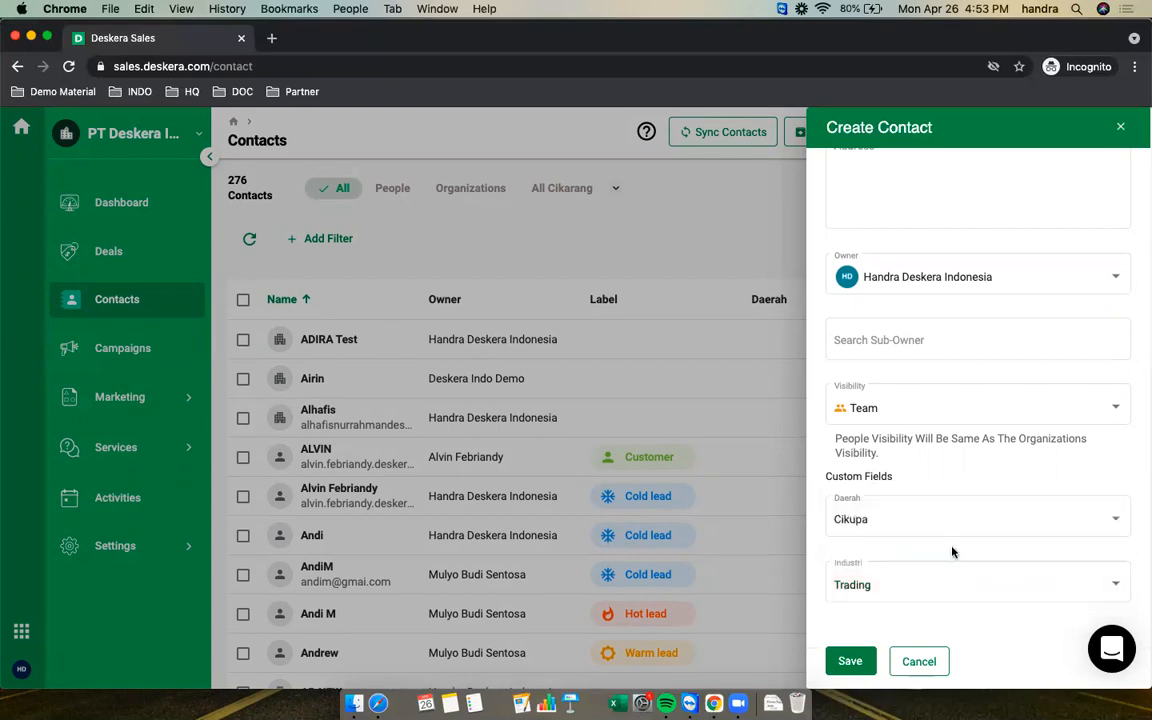
{"action": "left_click", "coordinate": [865, 667]}
{"action": "scroll", "coordinate": [880, 514], "scroll_direction": "up", "scroll_amount": 5}
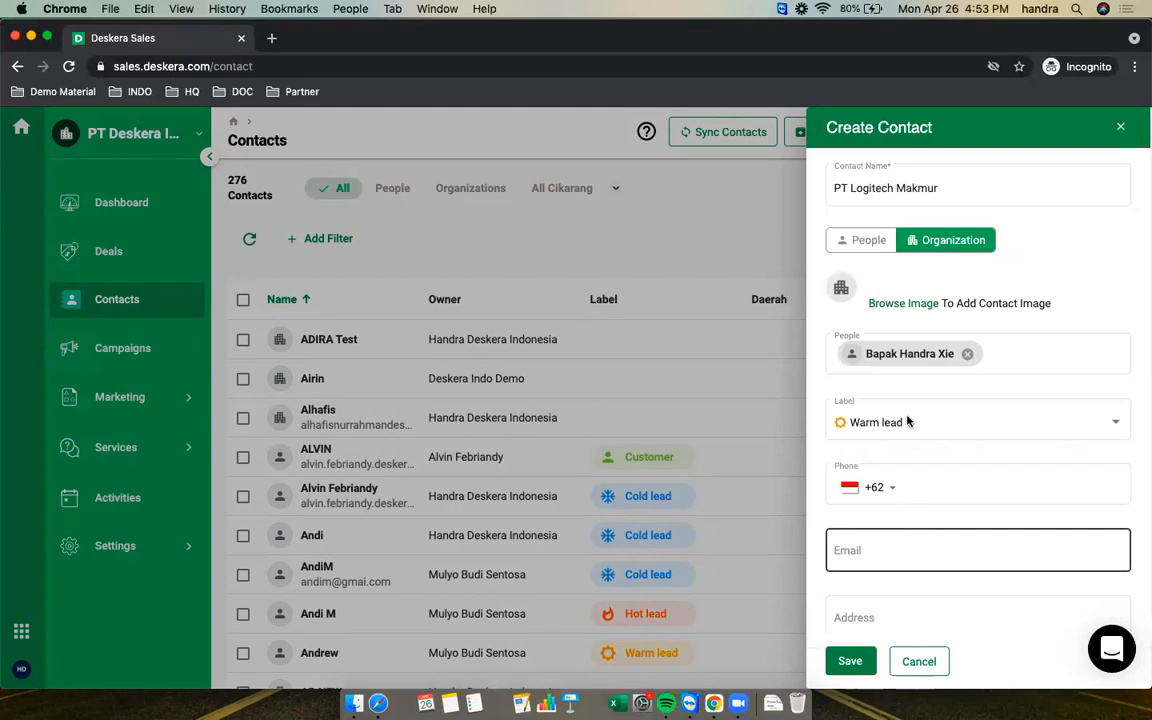
{"action": "scroll", "coordinate": [885, 481], "scroll_direction": "down", "scroll_amount": 5}
{"action": "left_click", "coordinate": [864, 663]}
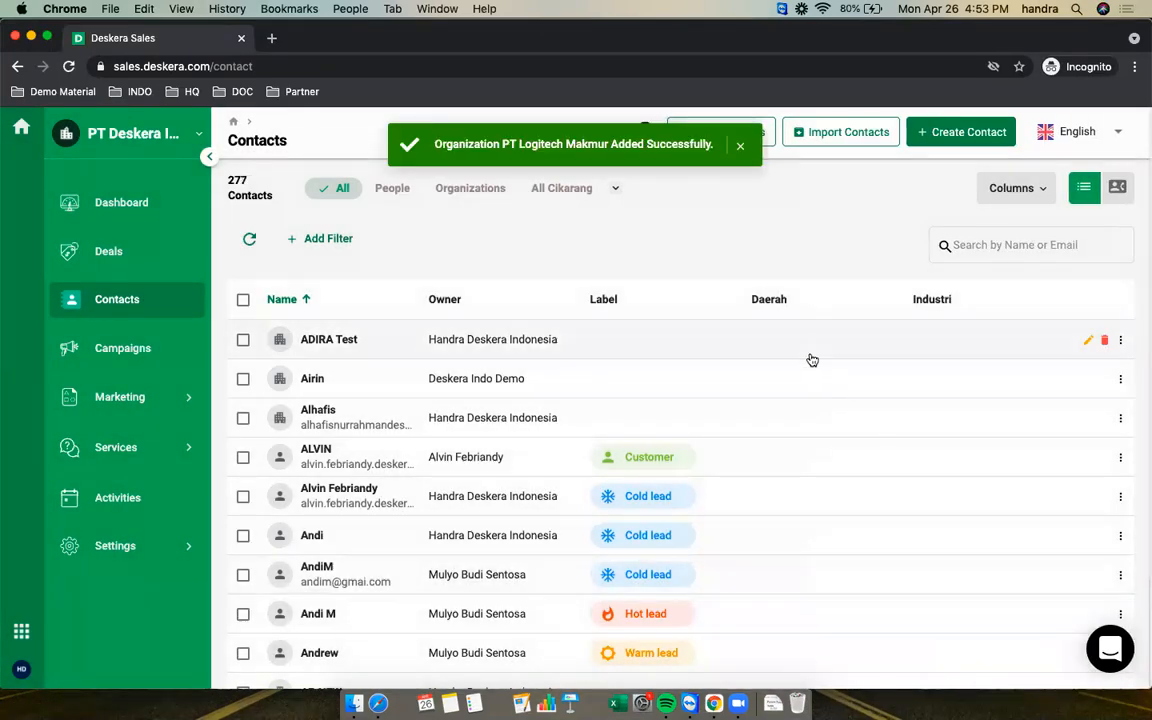
Start another contact as an organization named PT Macbook Air and link the first suggested person to it.
{"action": "left_click", "coordinate": [962, 132]}
{"action": "left_click", "coordinate": [877, 190]}
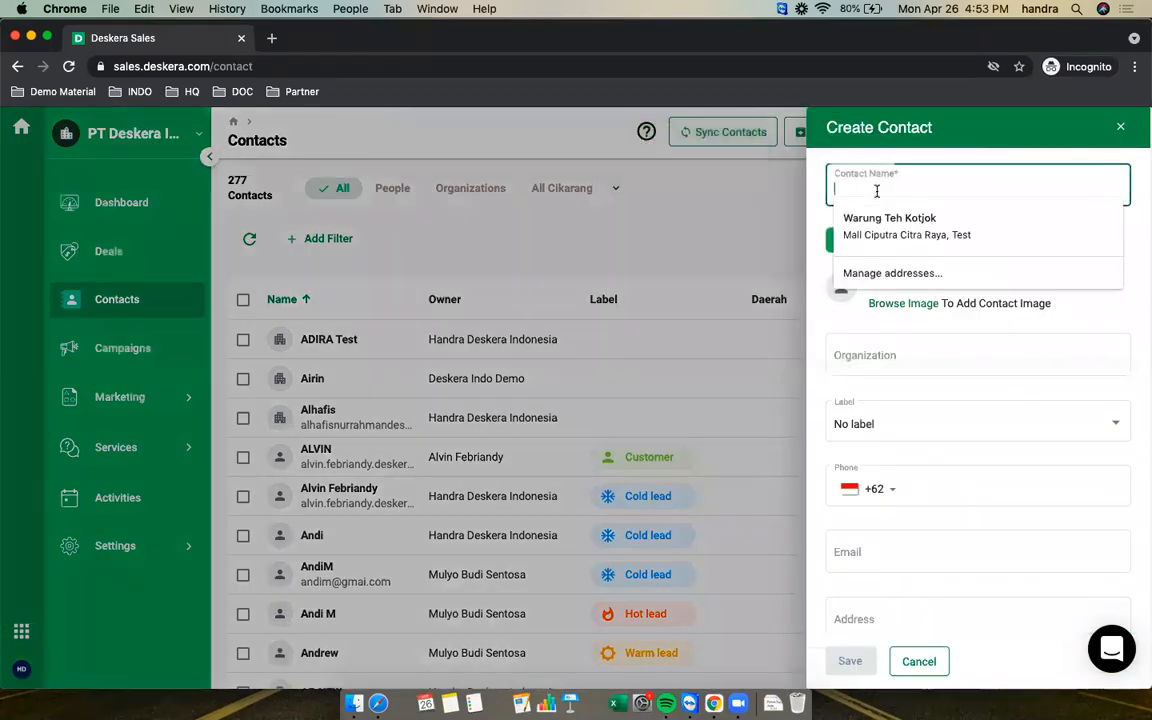
{"action": "type", "text": "PT Macbook Air"}
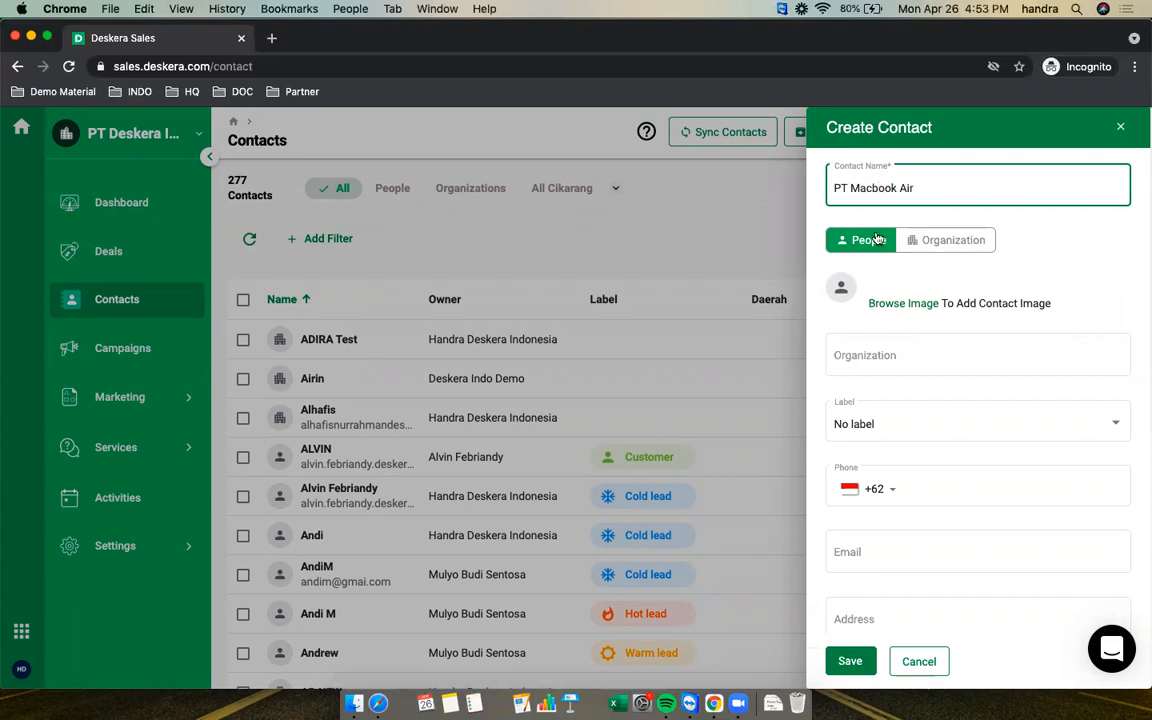
{"action": "scroll", "coordinate": [940, 295], "scroll_direction": "down", "scroll_amount": 3}
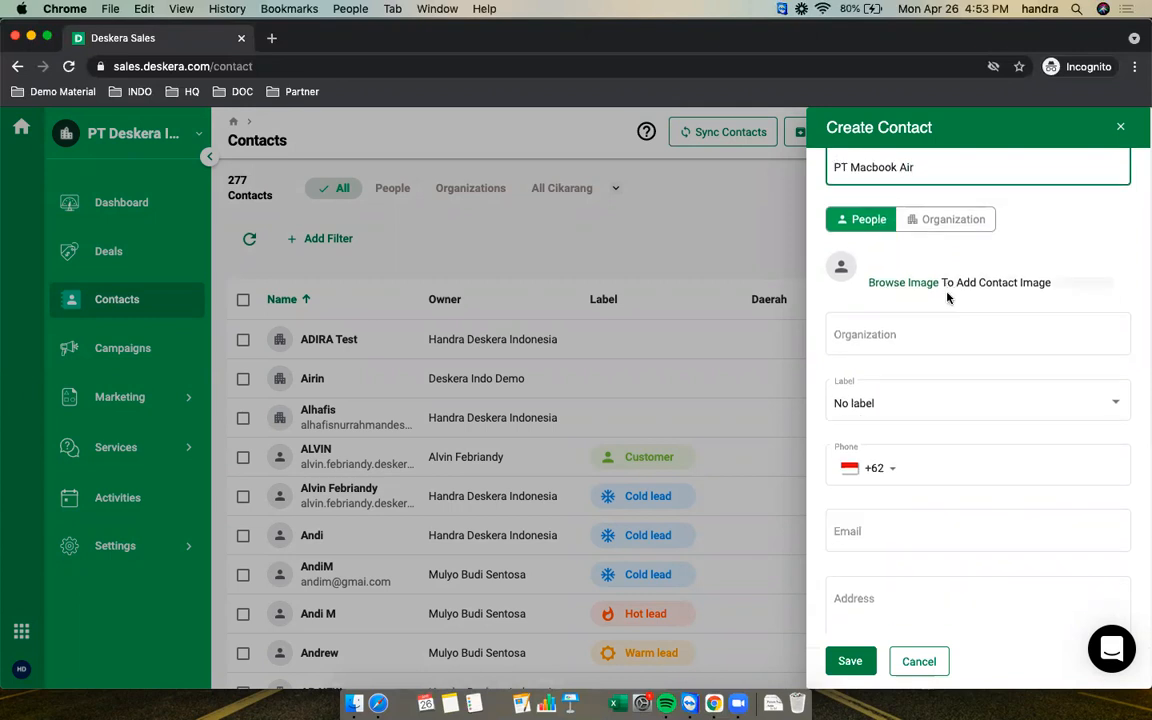
{"action": "left_click", "coordinate": [890, 305]}
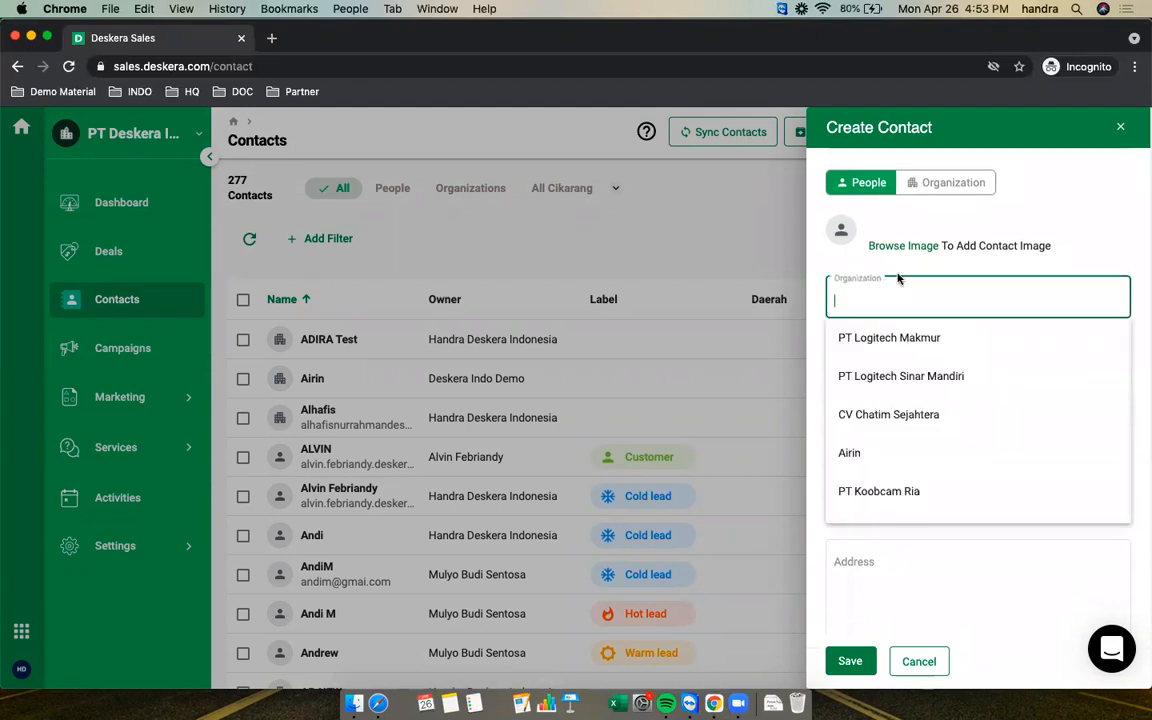
{"action": "left_click", "coordinate": [952, 184]}
{"action": "left_click", "coordinate": [896, 308]}
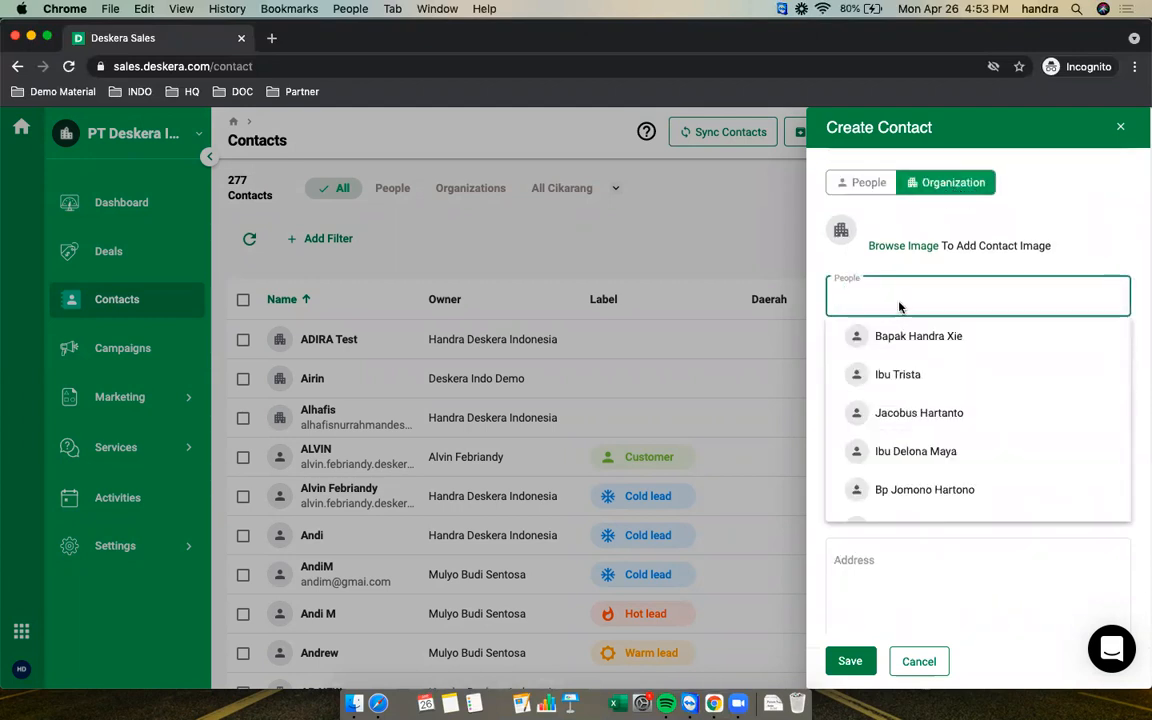
{"action": "left_click", "coordinate": [921, 336]}
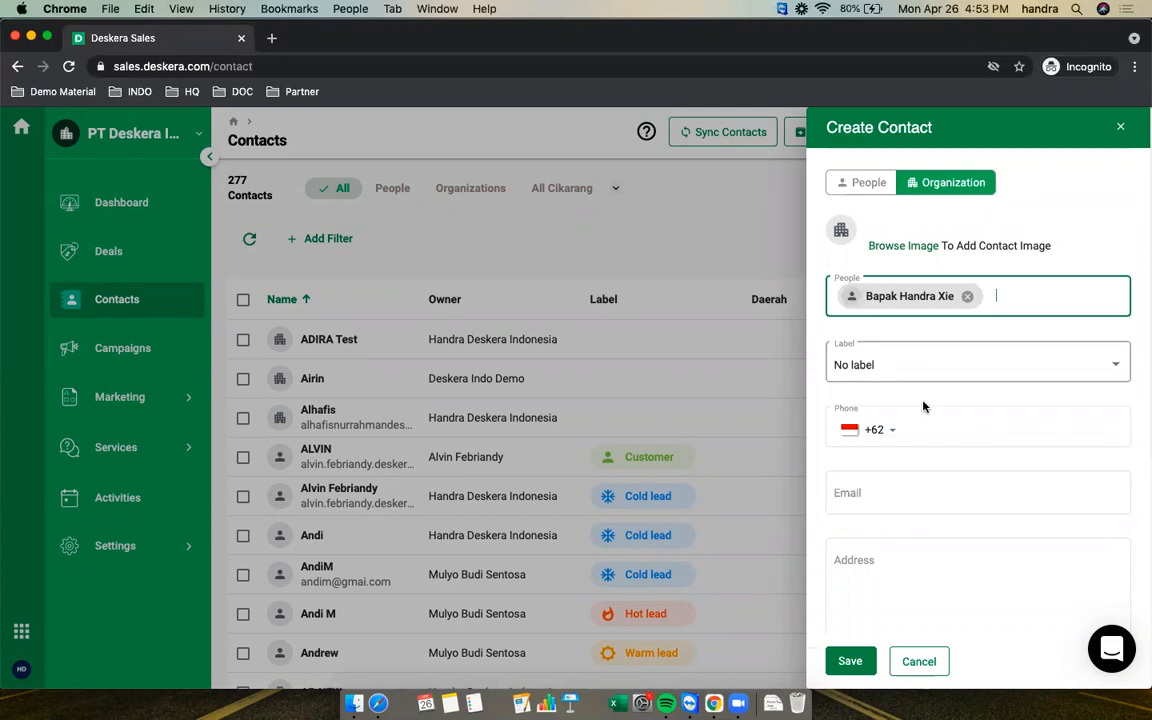
Select Cikupa for Daerah and Trading for Industri, and save the PT Macbook Air organization.
{"action": "scroll", "coordinate": [930, 420], "scroll_direction": "down", "scroll_amount": 2}
{"action": "scroll", "coordinate": [926, 429], "scroll_direction": "down", "scroll_amount": 2}
{"action": "scroll", "coordinate": [931, 416], "scroll_direction": "down", "scroll_amount": 3}
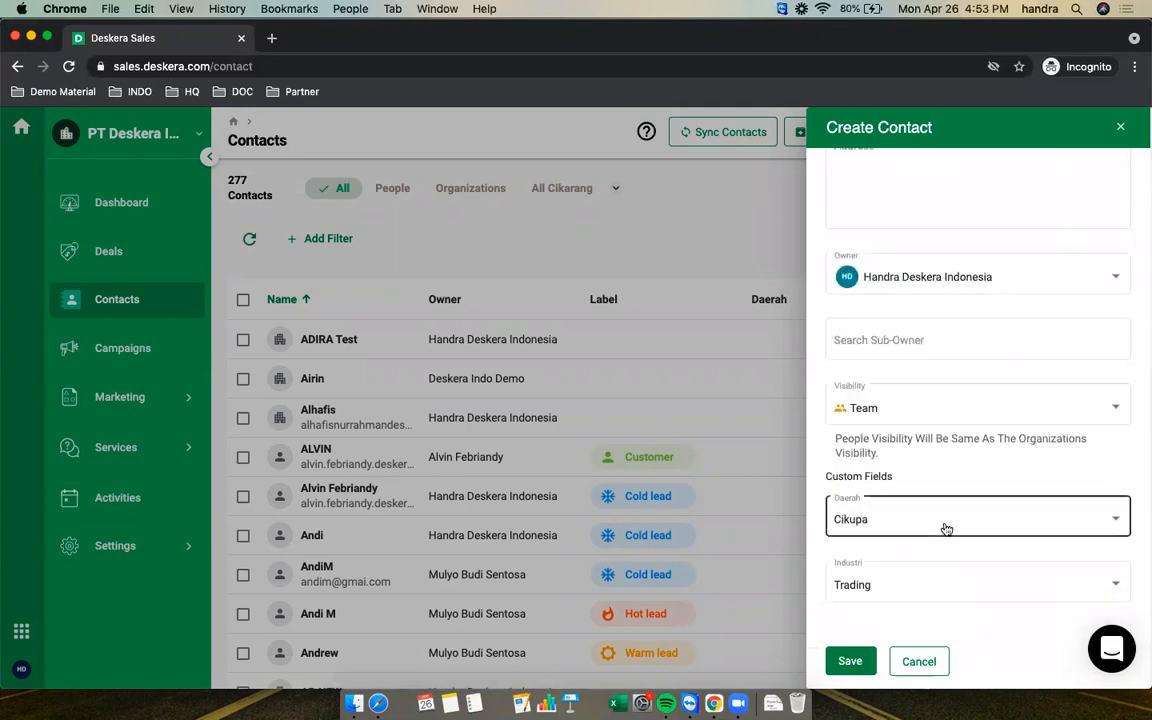
{"action": "left_click", "coordinate": [935, 526]}
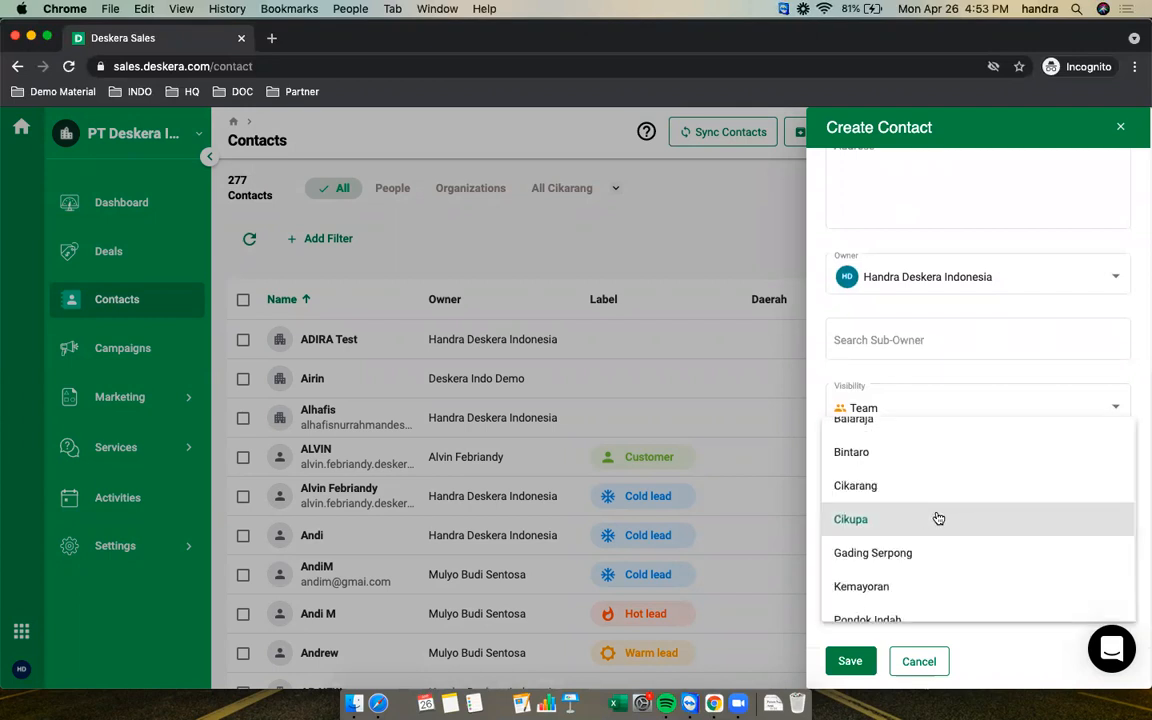
{"action": "left_click", "coordinate": [940, 520]}
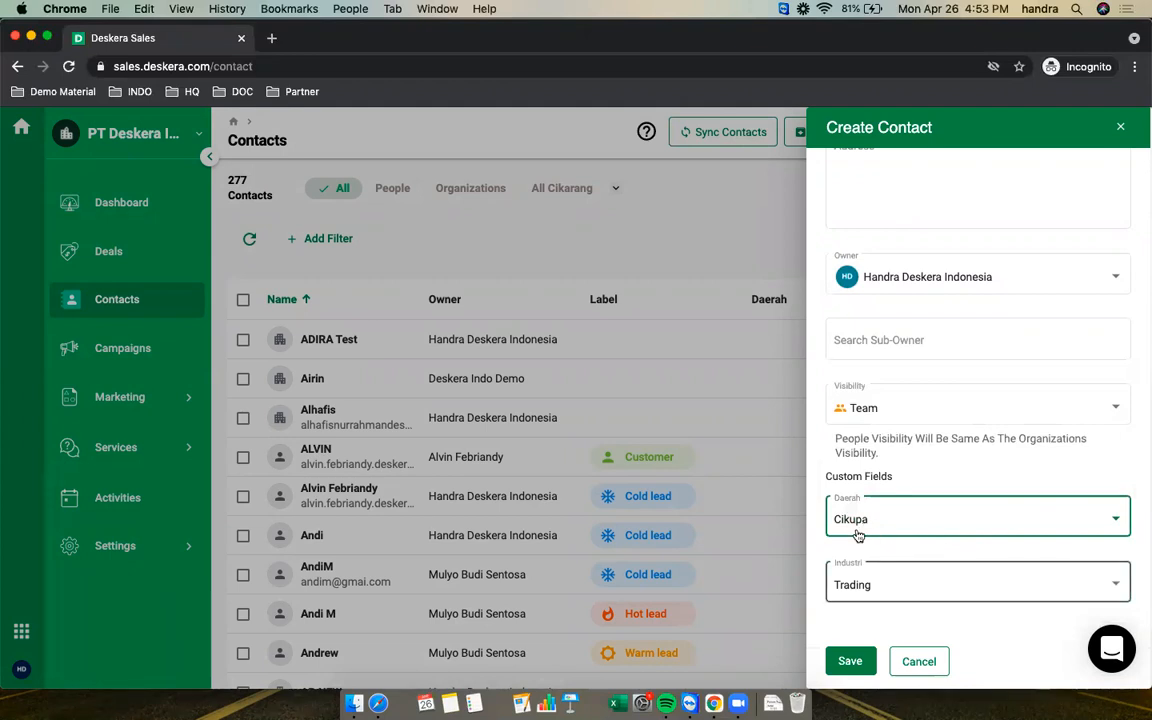
{"action": "left_click", "coordinate": [882, 582]}
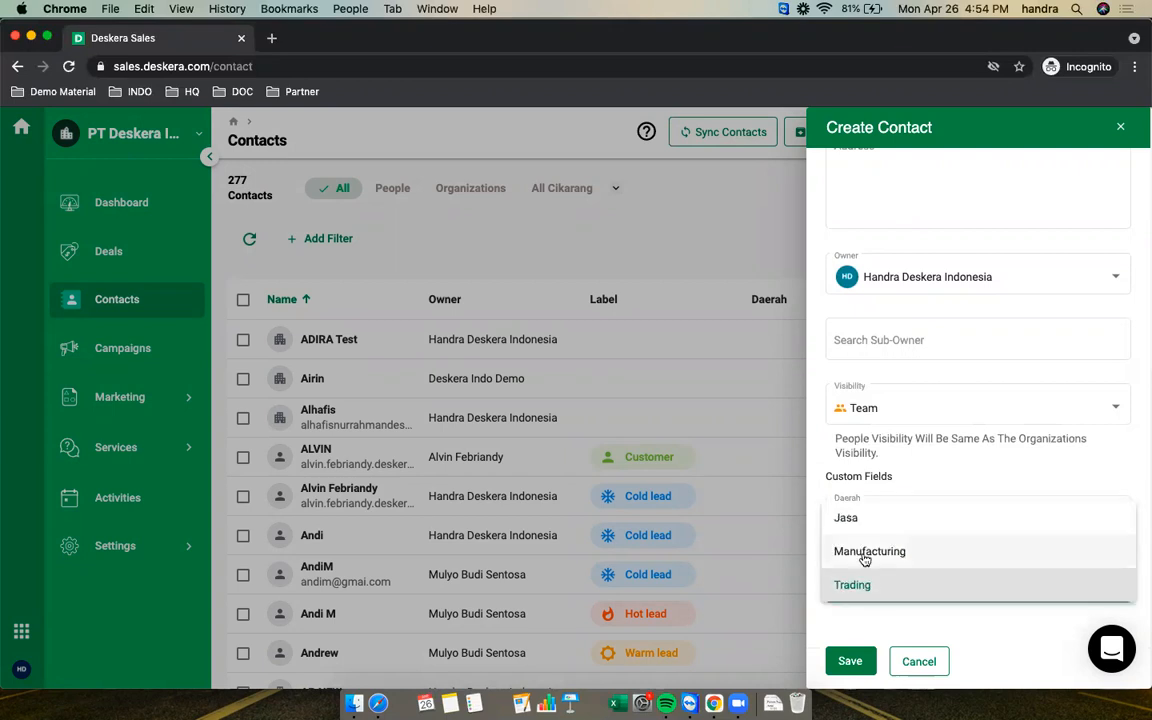
{"action": "left_click", "coordinate": [869, 586]}
{"action": "left_click", "coordinate": [856, 663]}
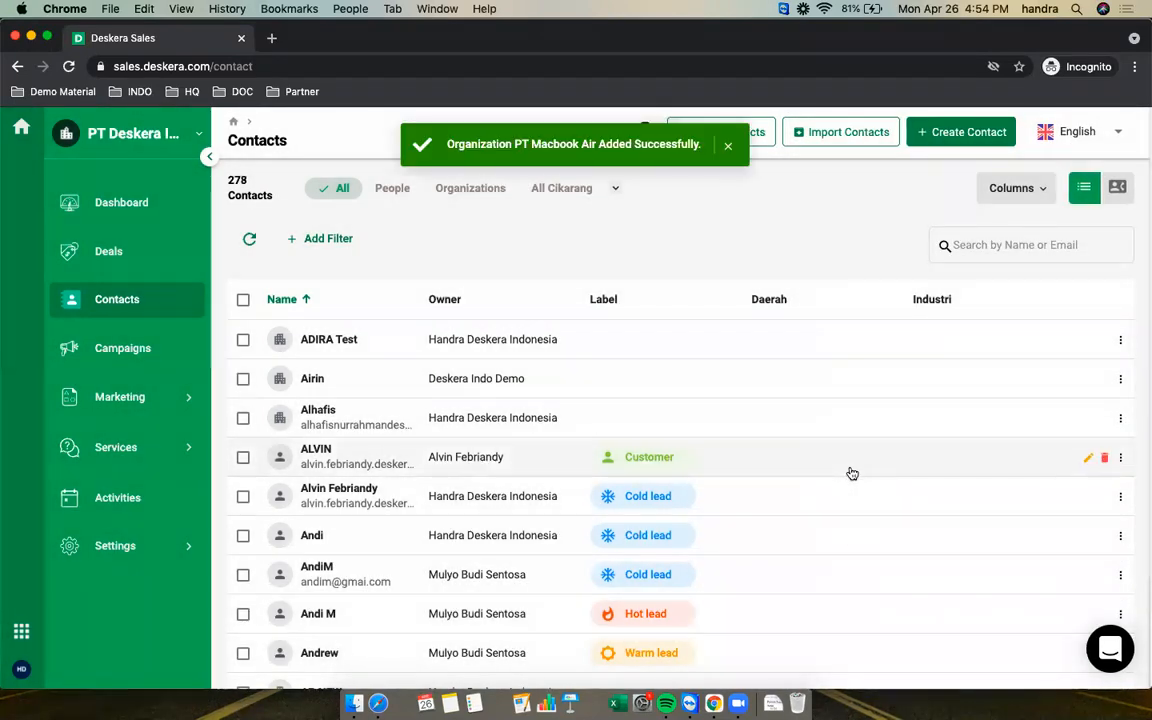
Filter the contacts by the custom field Daerah with the condition Is Cikupa.
{"action": "left_click", "coordinate": [333, 242]}
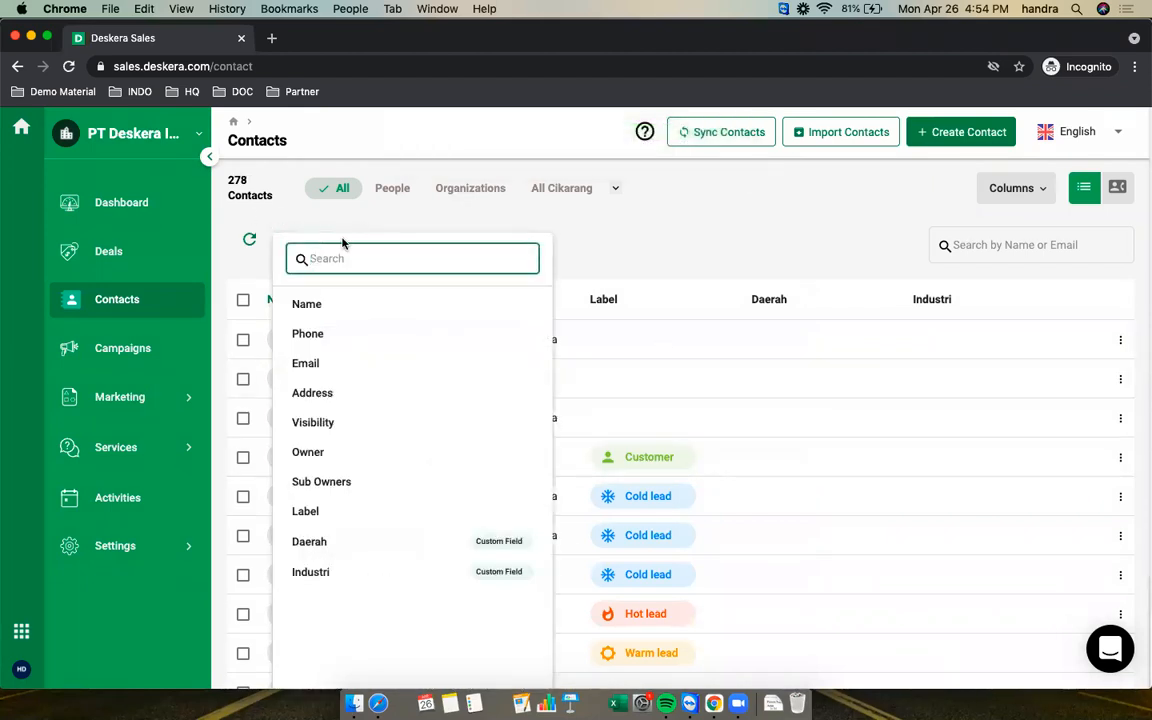
{"action": "left_click", "coordinate": [359, 542]}
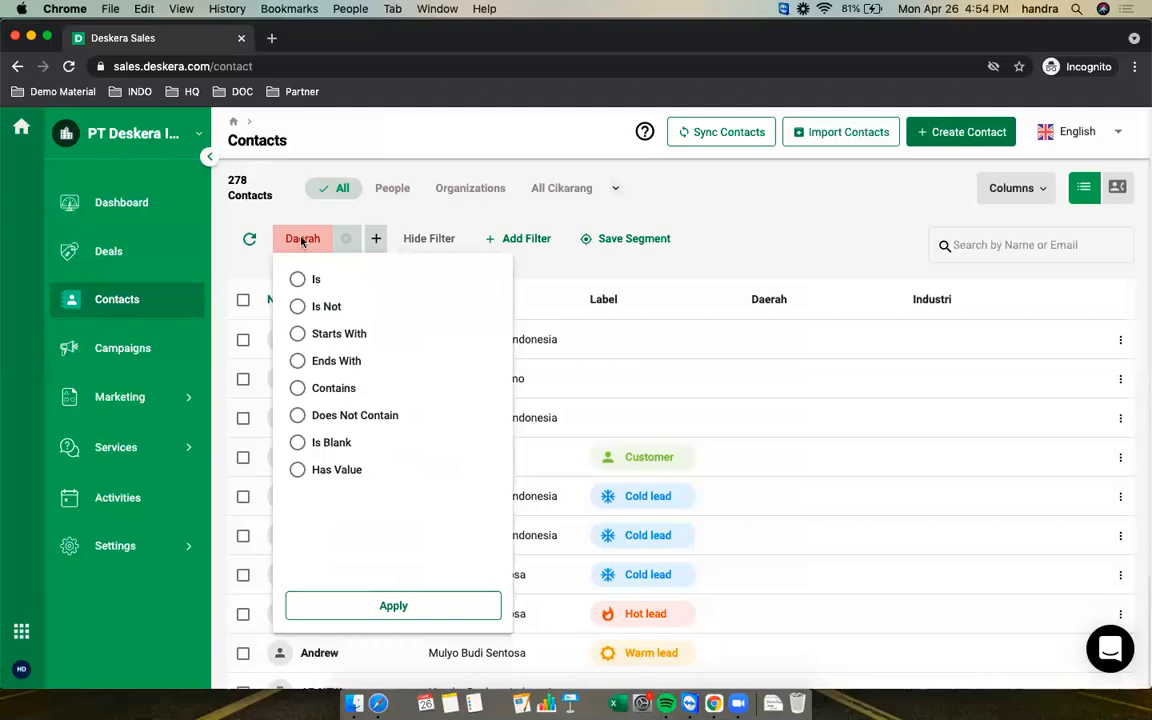
{"action": "left_click", "coordinate": [300, 306]}
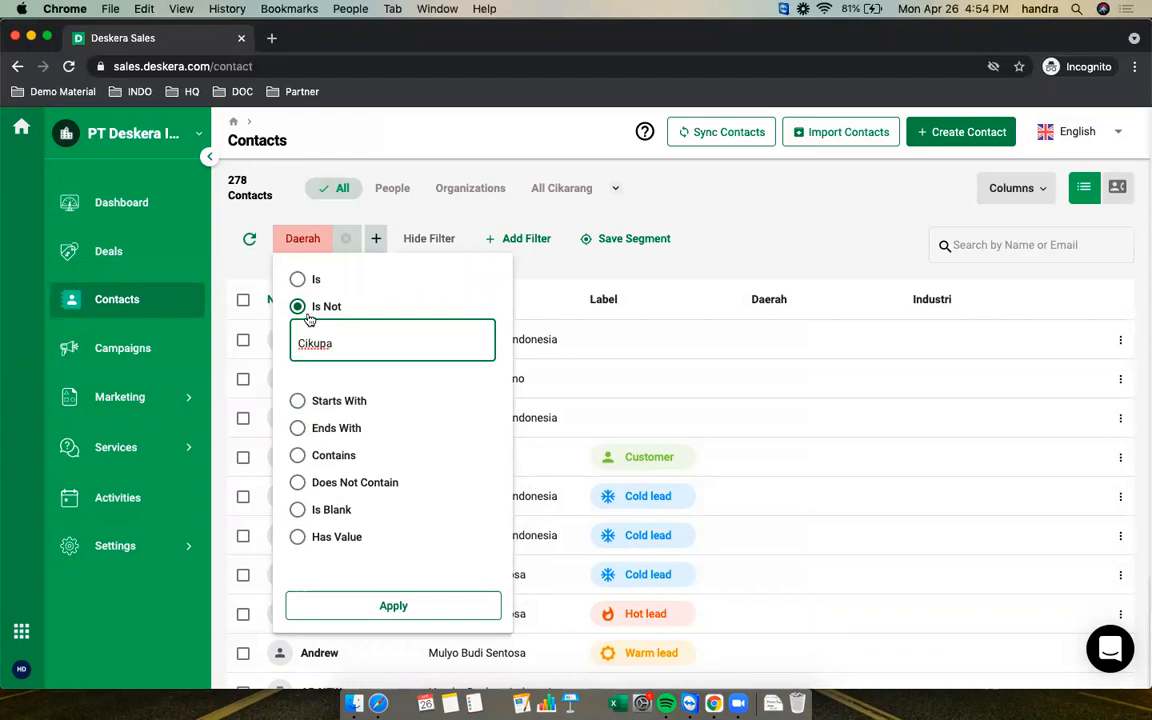
{"action": "left_click", "coordinate": [302, 281]}
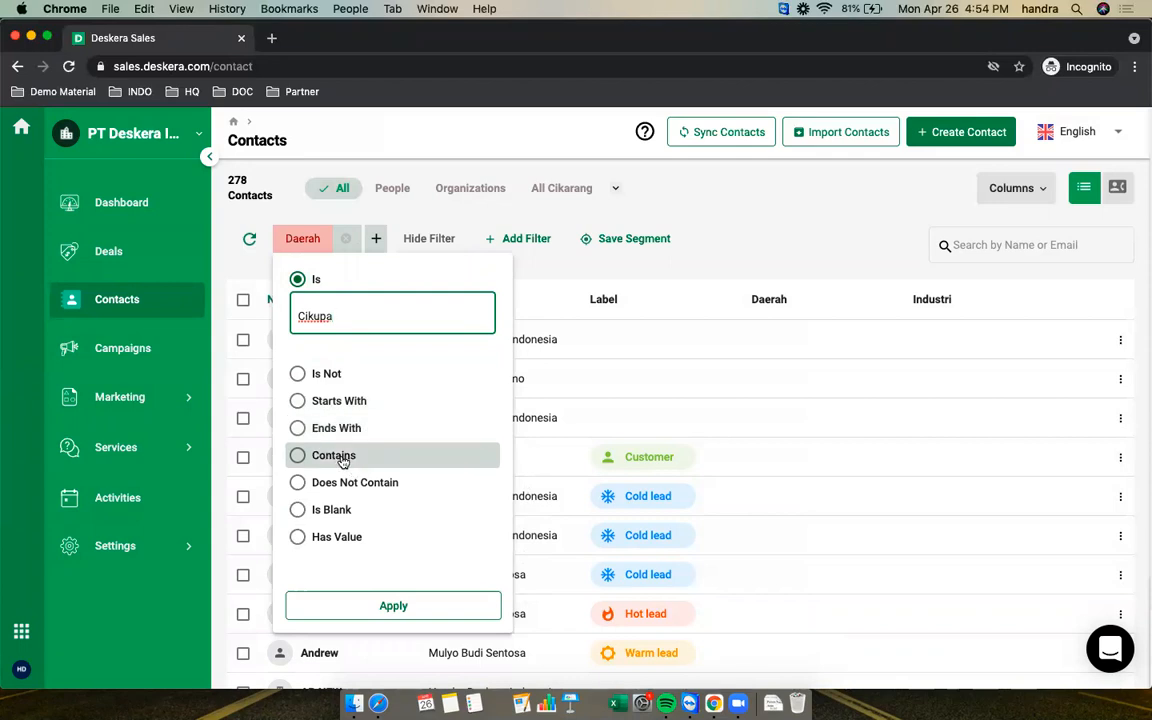
{"action": "left_click", "coordinate": [345, 540]}
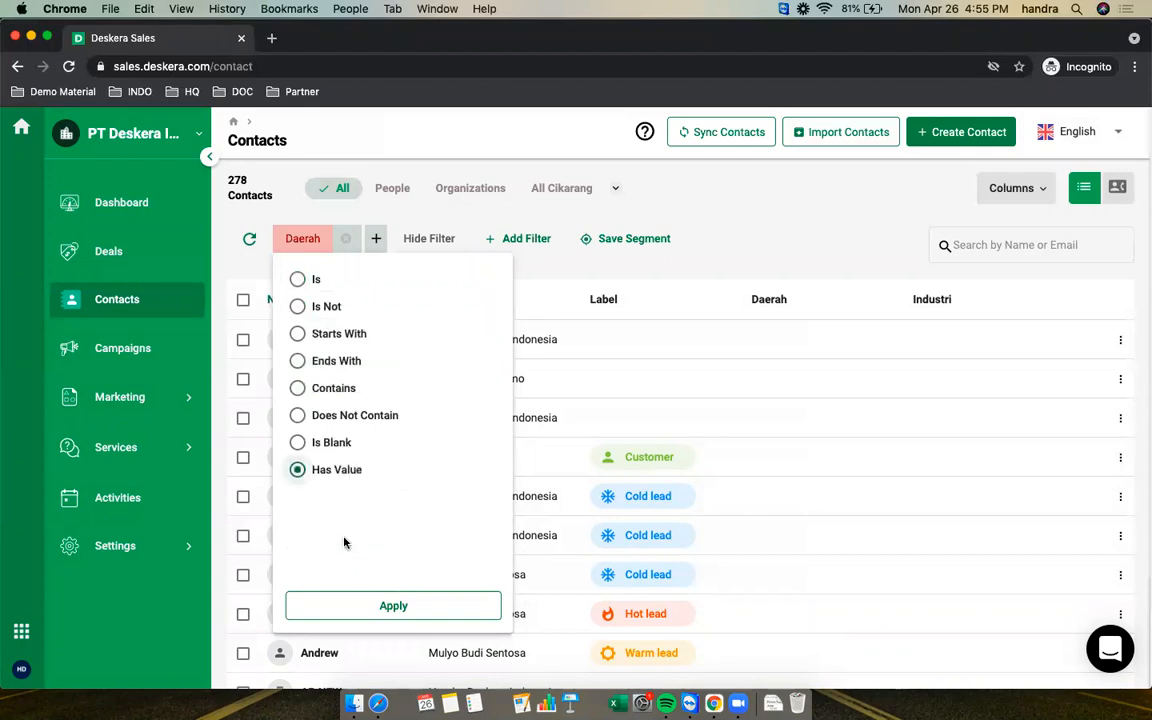
{"action": "left_click", "coordinate": [299, 279]}
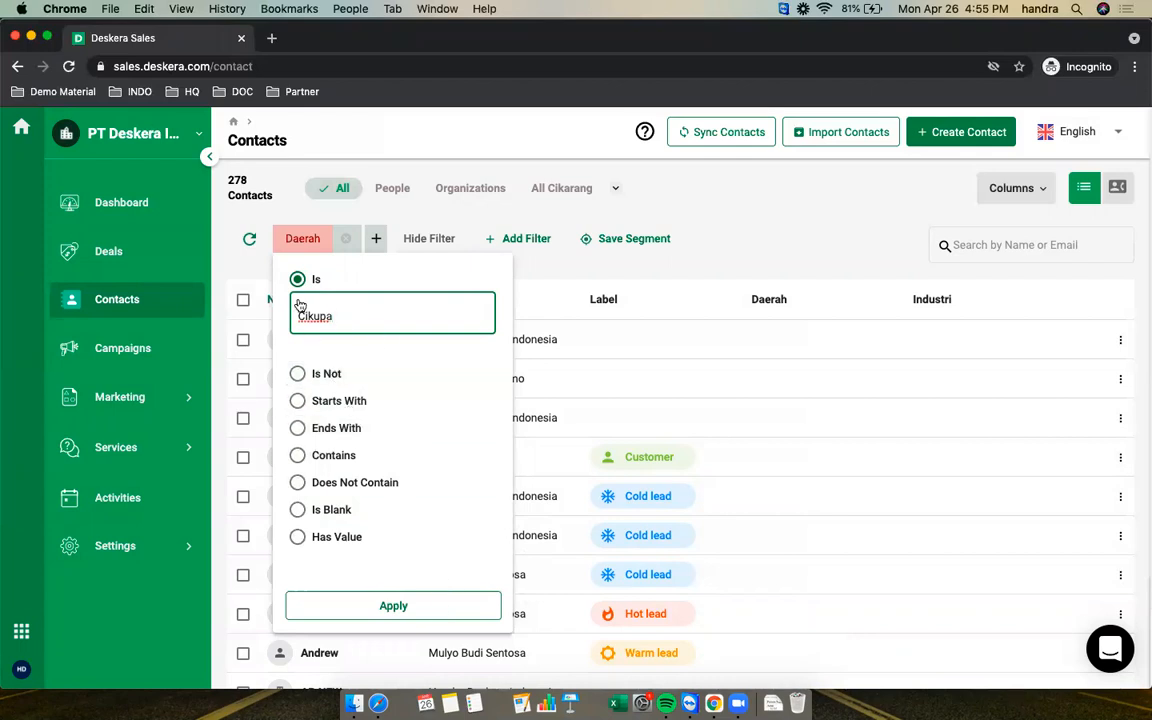
{"action": "left_click", "coordinate": [421, 607]}
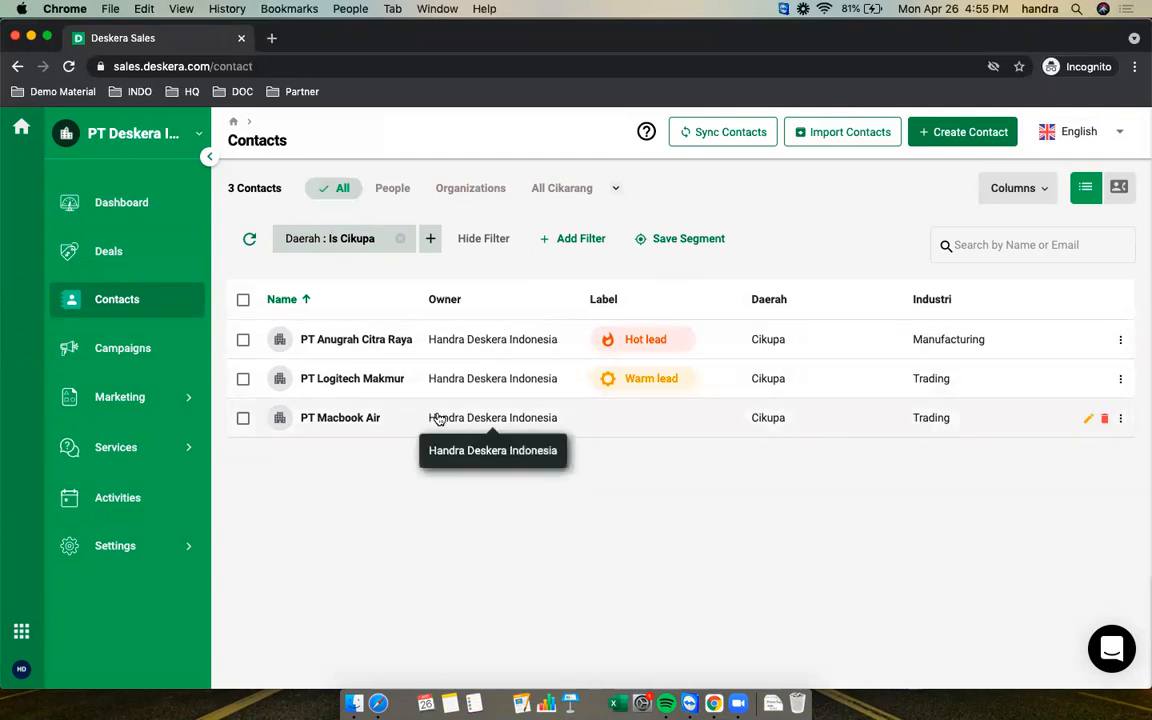
Save the filter as a new segment named All Cikupa with the description "Semua perusahaan di Cikupa".
{"action": "left_click", "coordinate": [684, 239]}
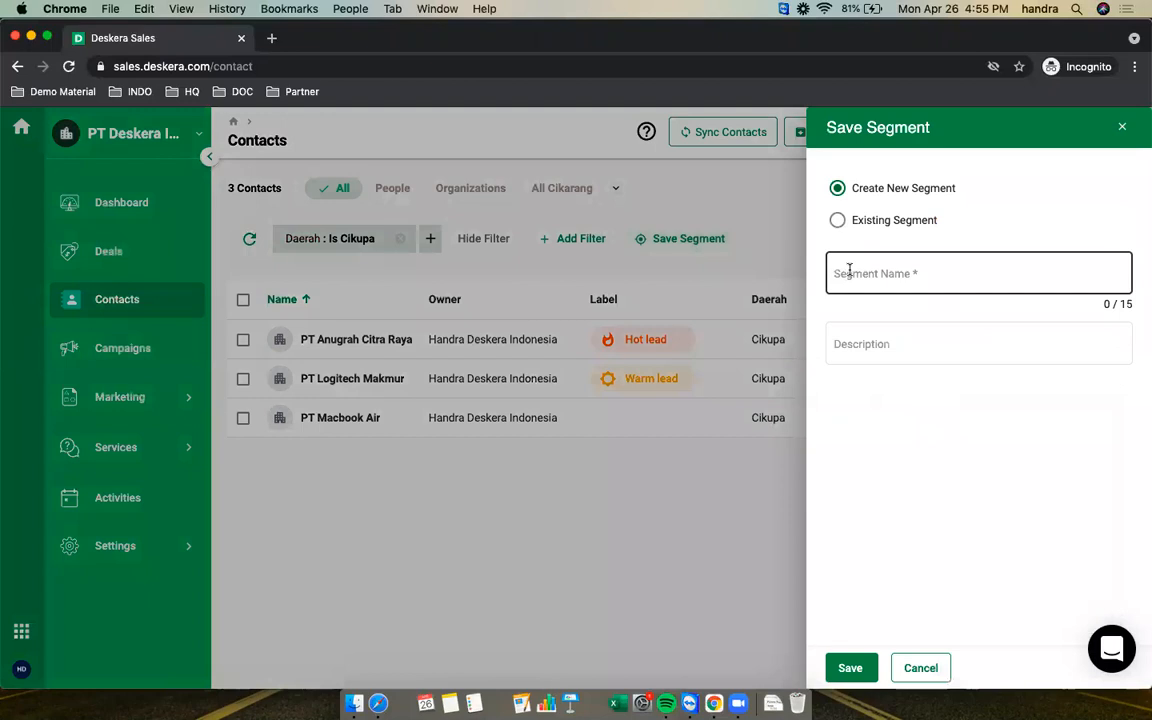
{"action": "left_click", "coordinate": [874, 273]}
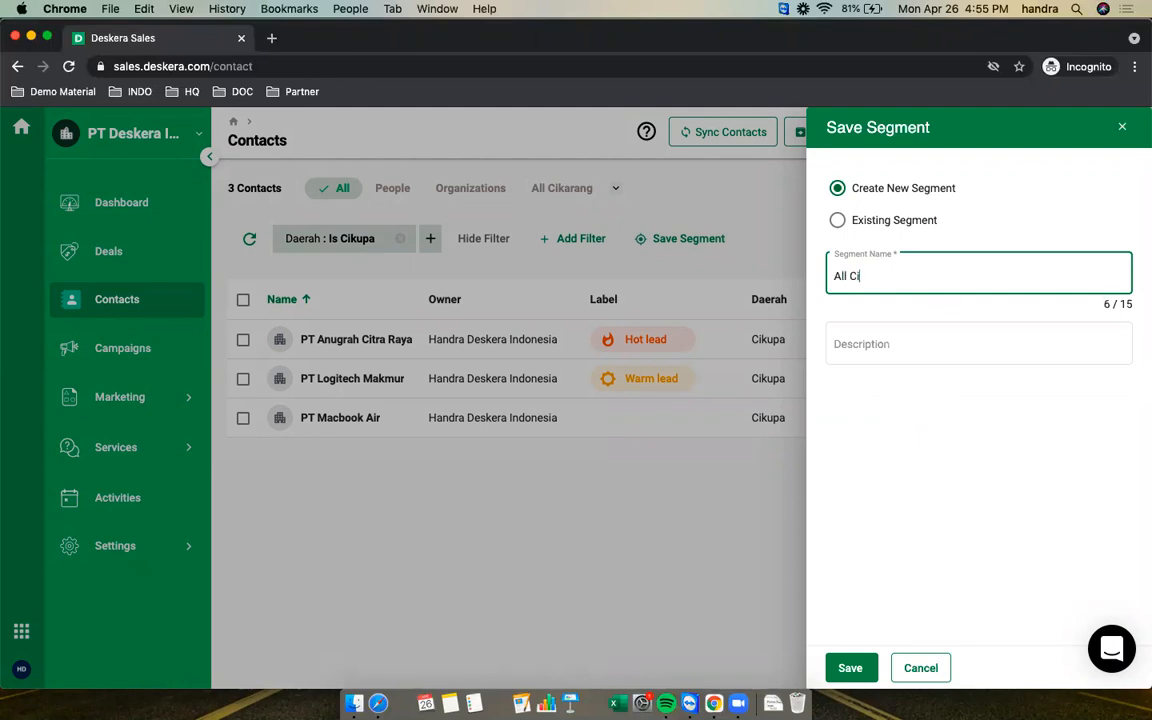
{"action": "left_click", "coordinate": [862, 348]}
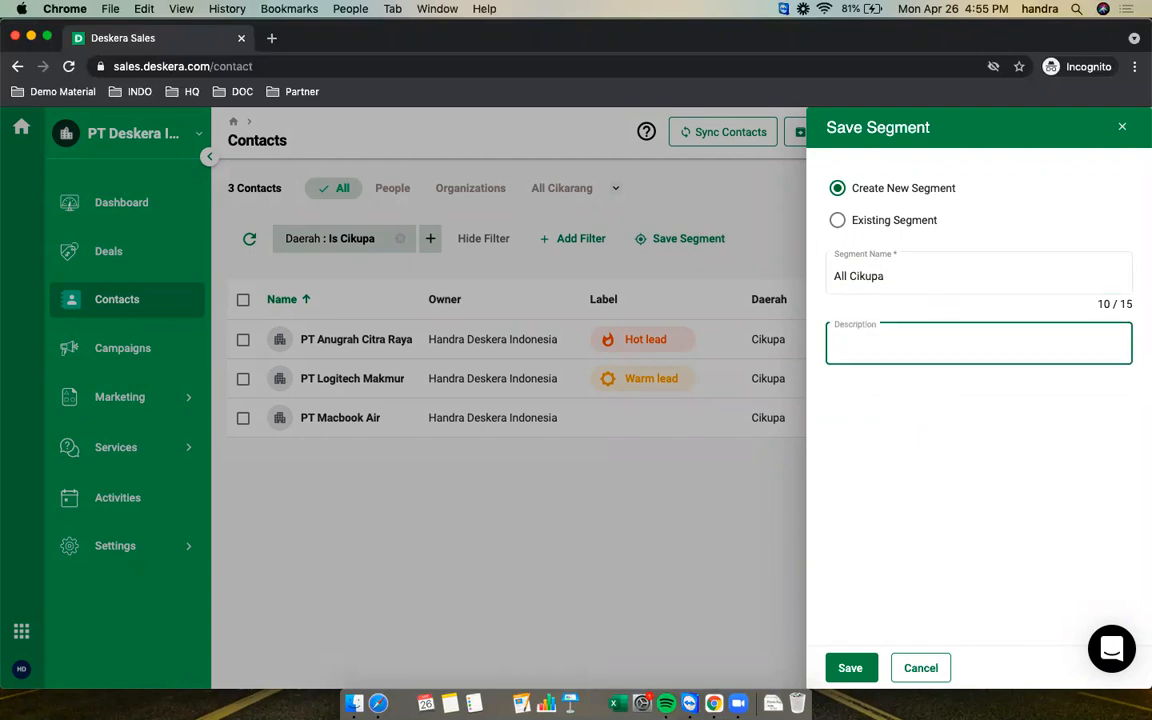
{"action": "type", "text": "Semua perusahaan di Cikup"}
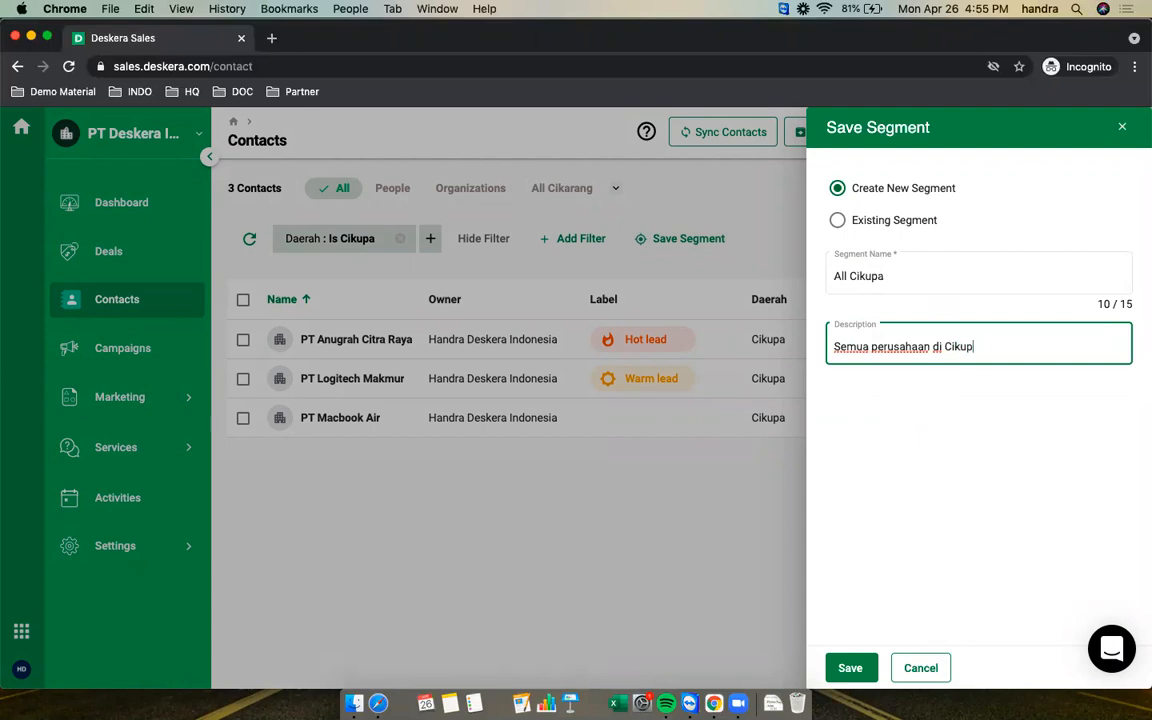
{"action": "type", "text": "a"}
{"action": "left_click", "coordinate": [866, 674]}
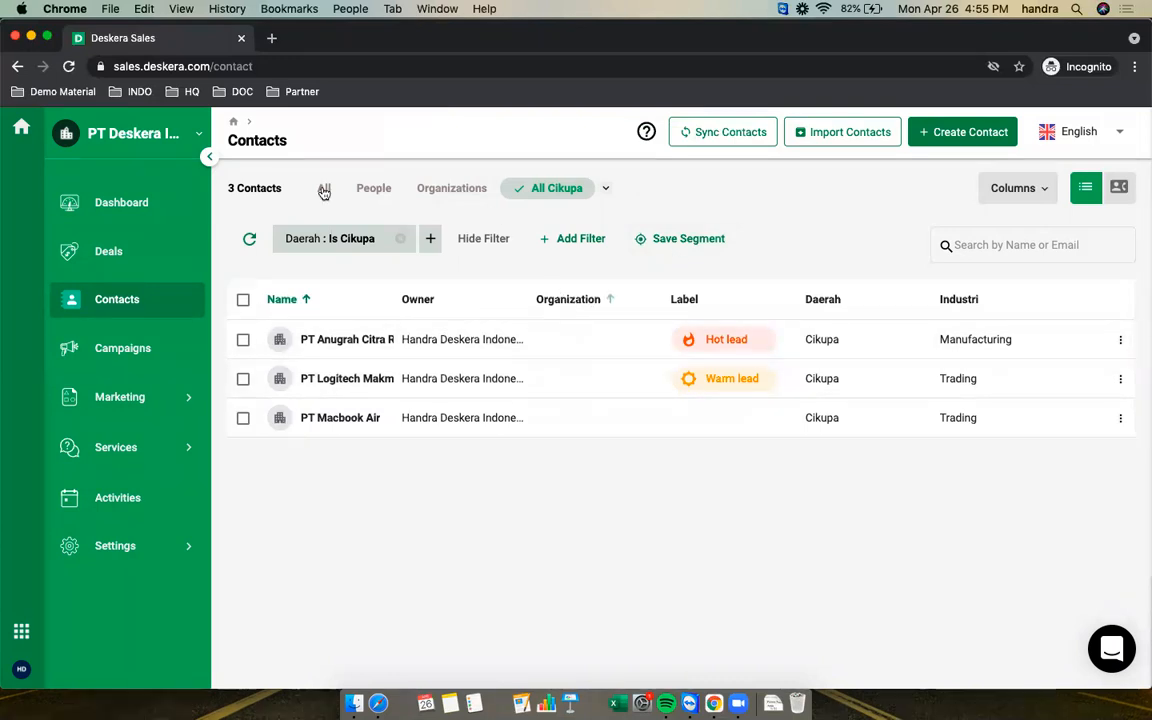
View the contacts in the saved Cikarang Mfc segment and return to the All Cikupa segment.
{"action": "left_click", "coordinate": [605, 189]}
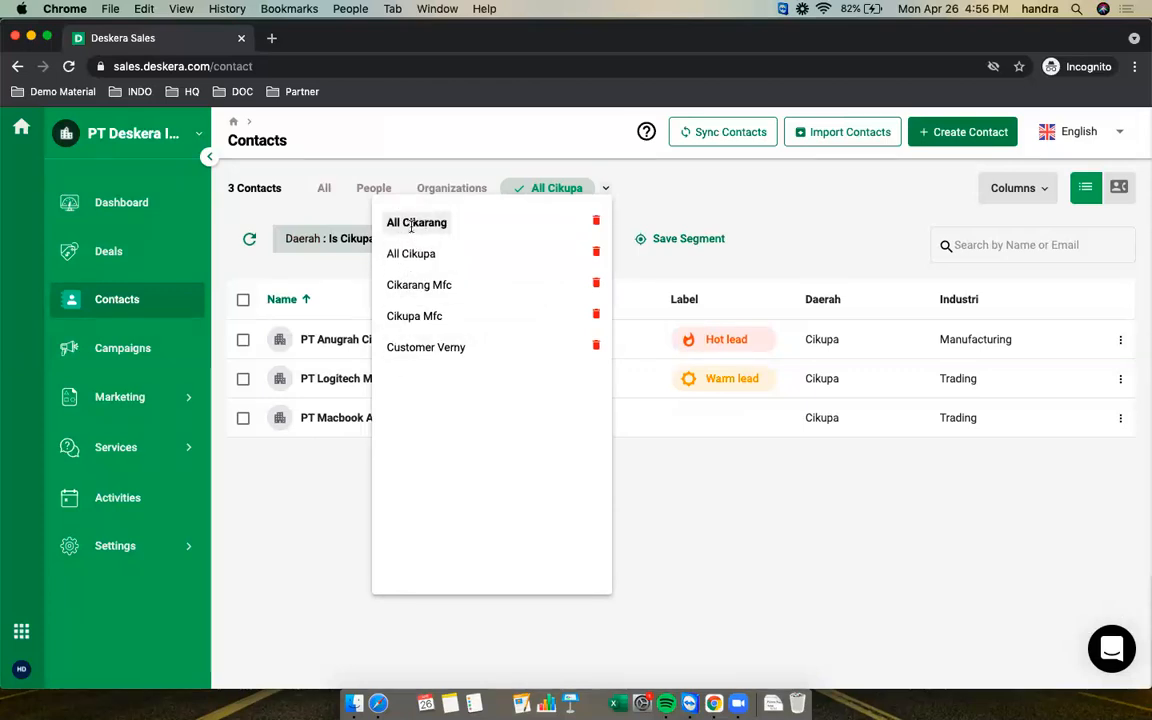
{"action": "left_click", "coordinate": [414, 287]}
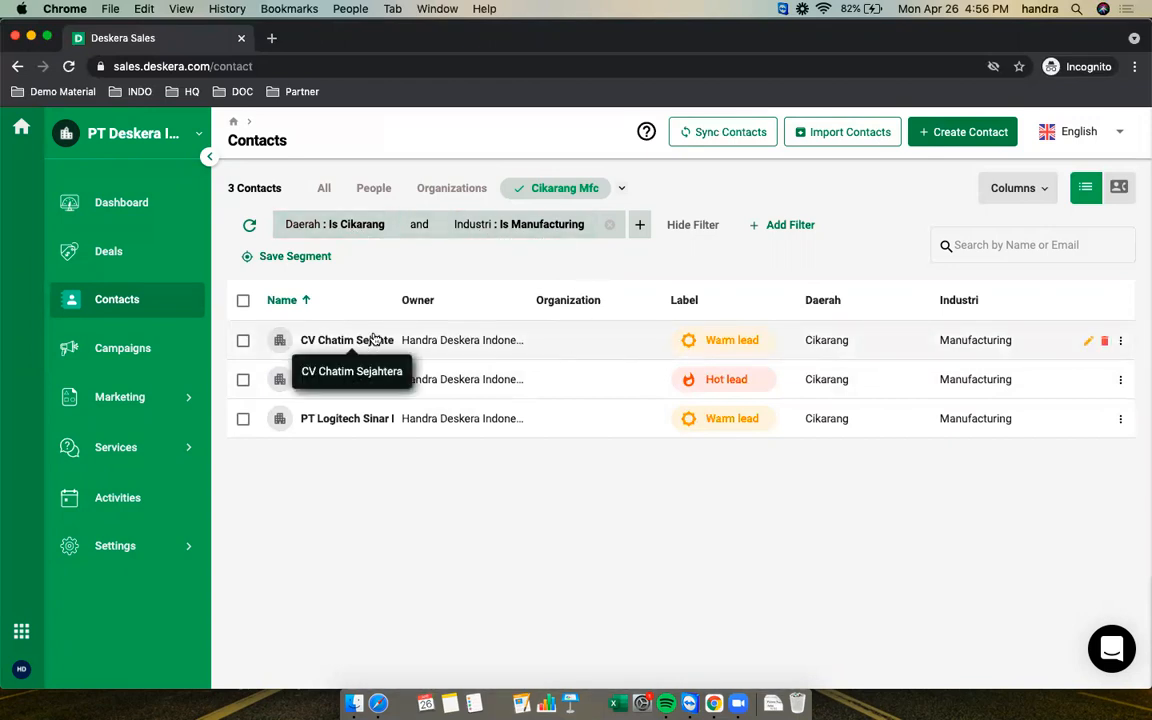
{"action": "left_click", "coordinate": [617, 189]}
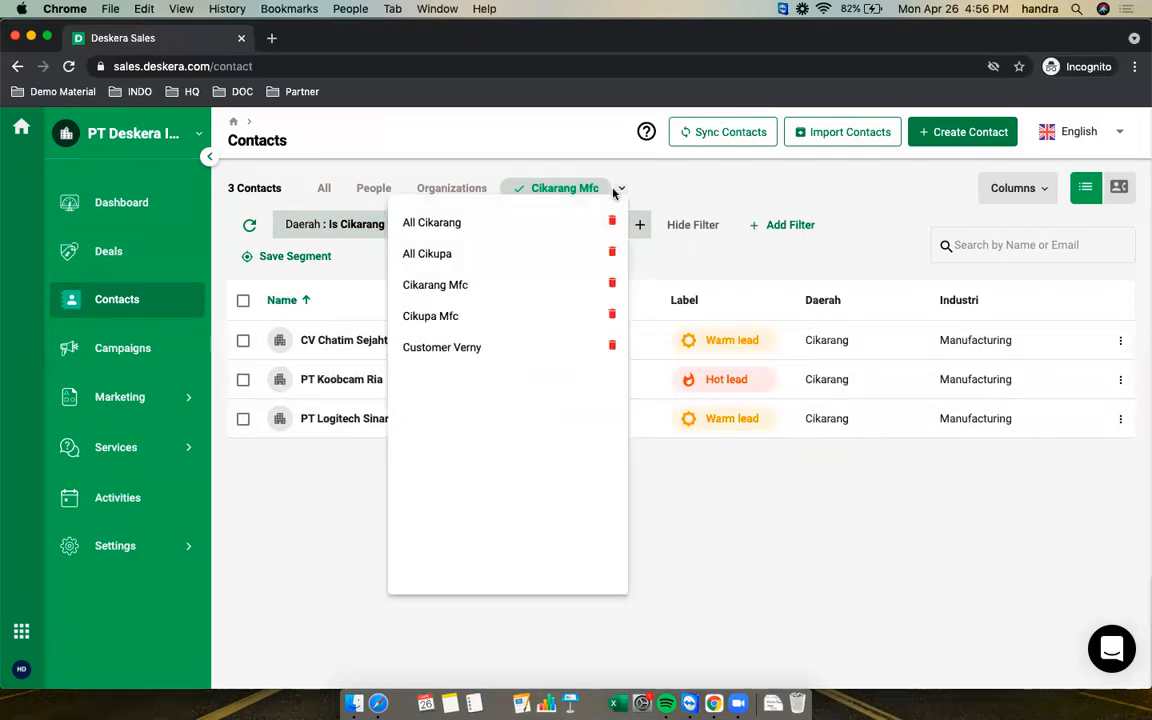
{"action": "left_click", "coordinate": [425, 254]}
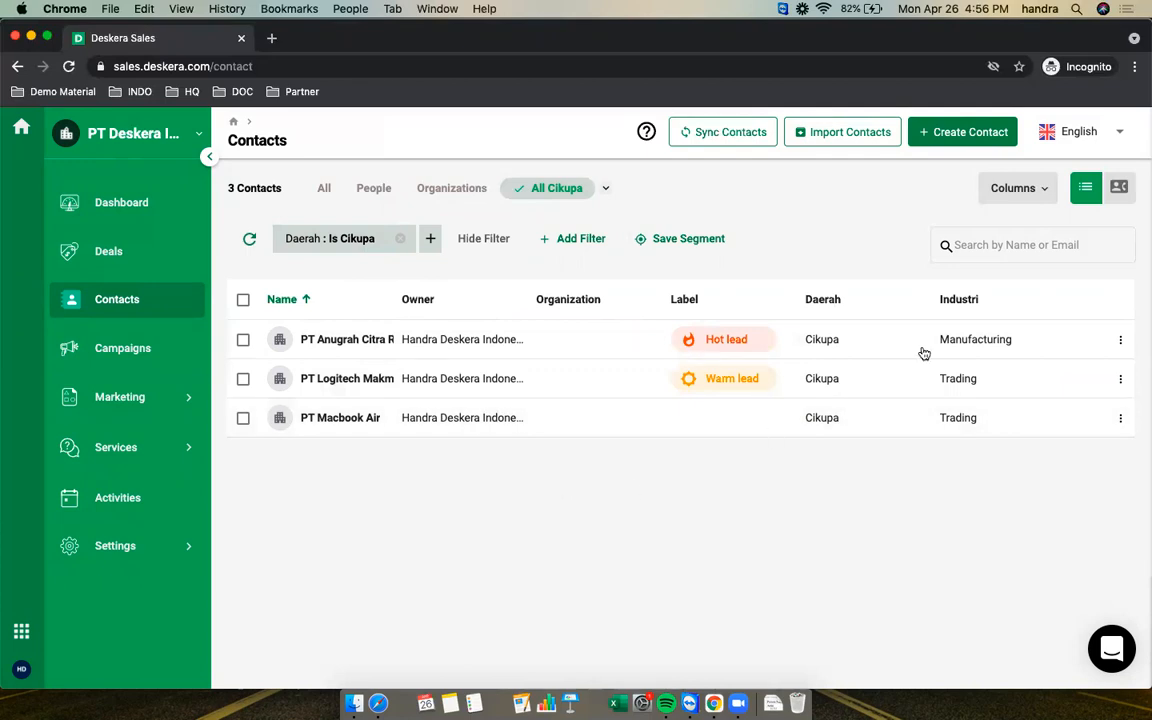
Move the Industri column ahead of Daerah, hide the Label column and save the contact list's column layout.
{"action": "left_click", "coordinate": [1043, 190]}
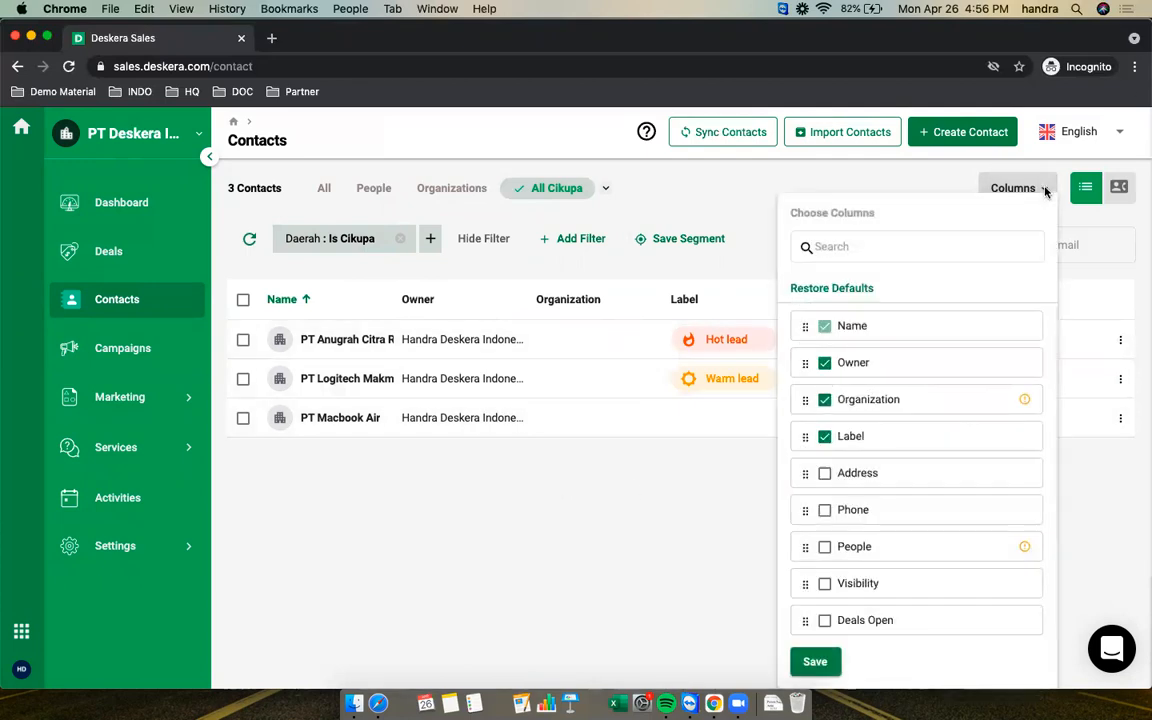
{"action": "scroll", "coordinate": [918, 476], "scroll_direction": "down", "scroll_amount": 3}
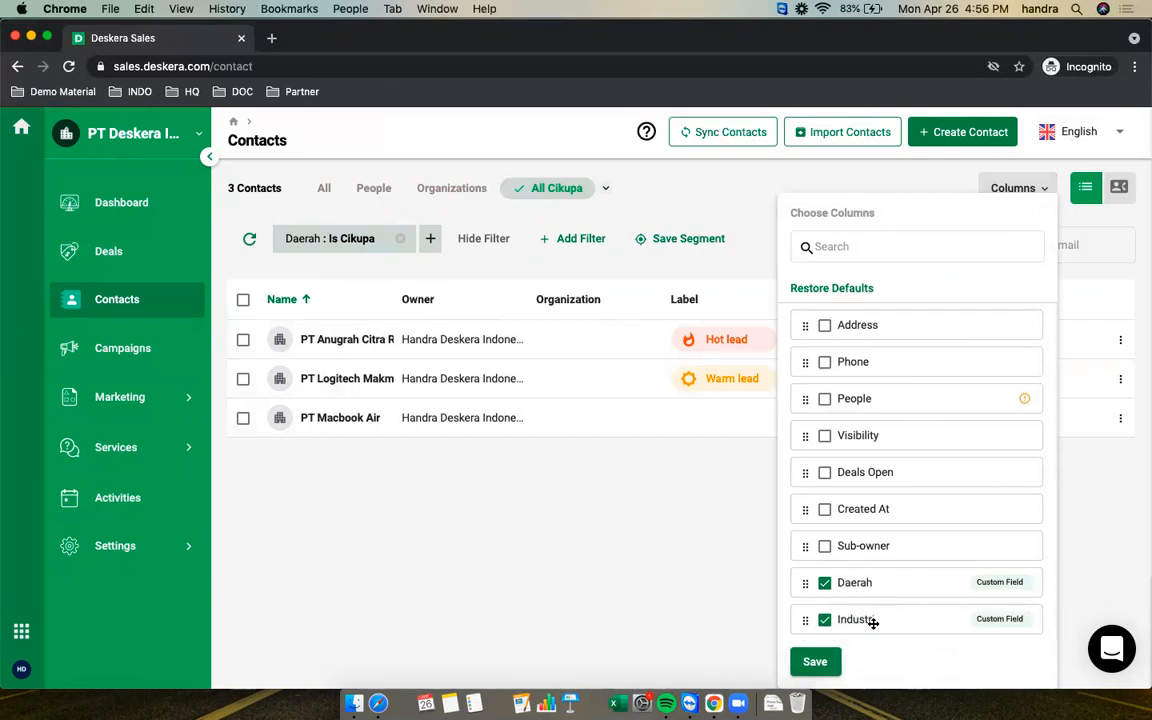
{"action": "left_click_drag", "start_coordinate": [866, 619], "coordinate": [869, 584]}
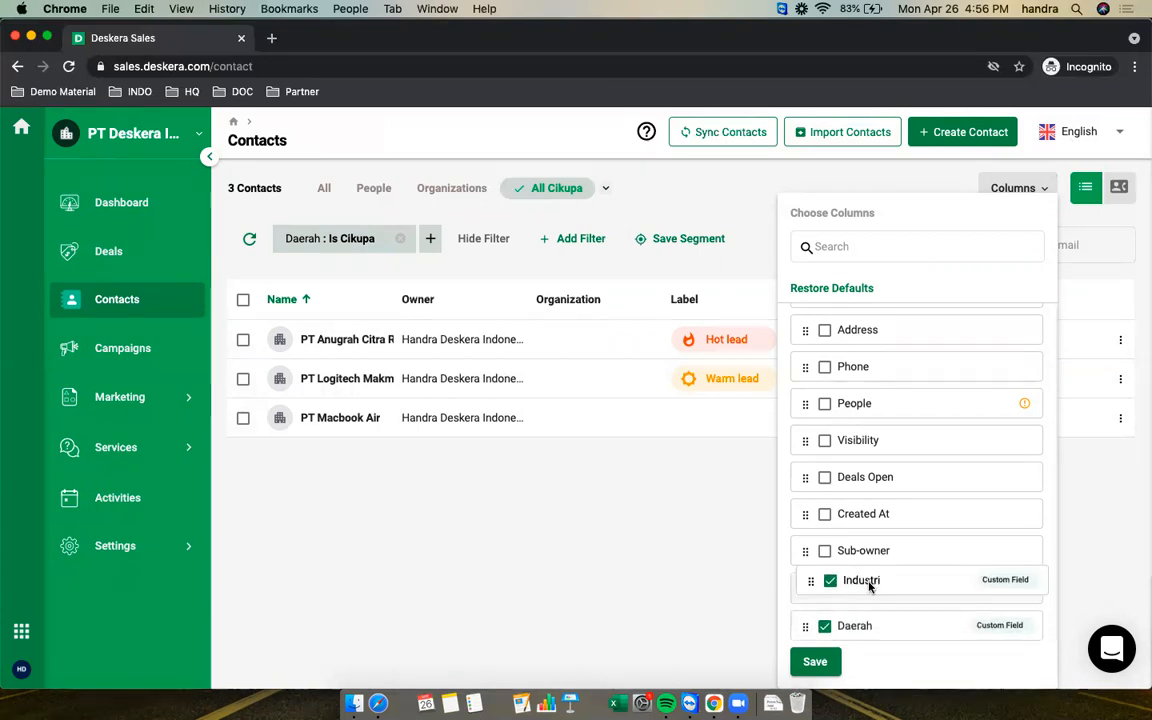
{"action": "scroll", "coordinate": [889, 570], "scroll_direction": "up", "scroll_amount": 3}
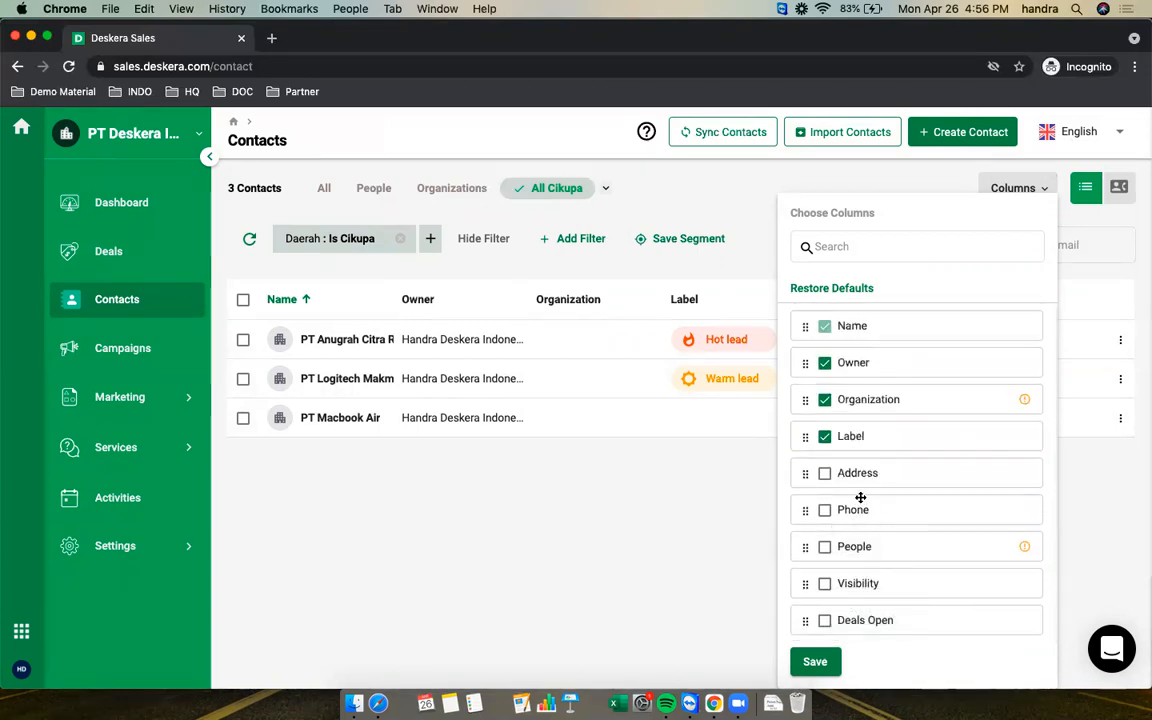
{"action": "scroll", "coordinate": [862, 500], "scroll_direction": "down", "scroll_amount": 1}
{"action": "scroll", "coordinate": [866, 502], "scroll_direction": "up", "scroll_amount": 1}
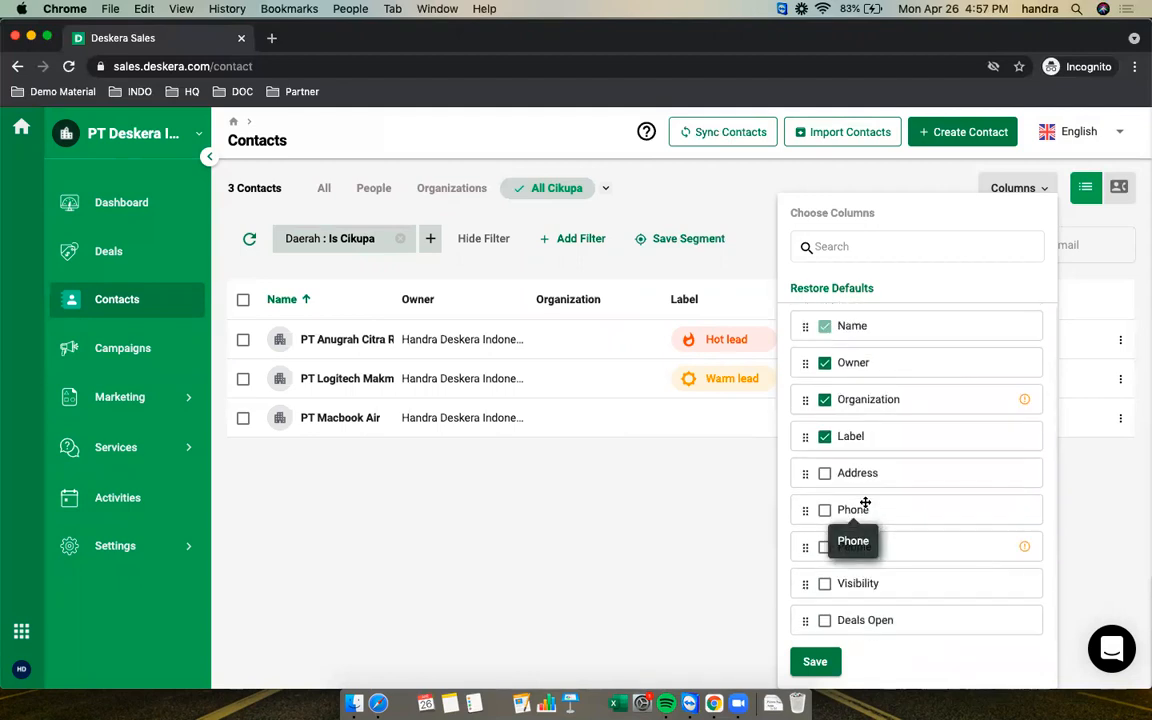
{"action": "left_click", "coordinate": [824, 436]}
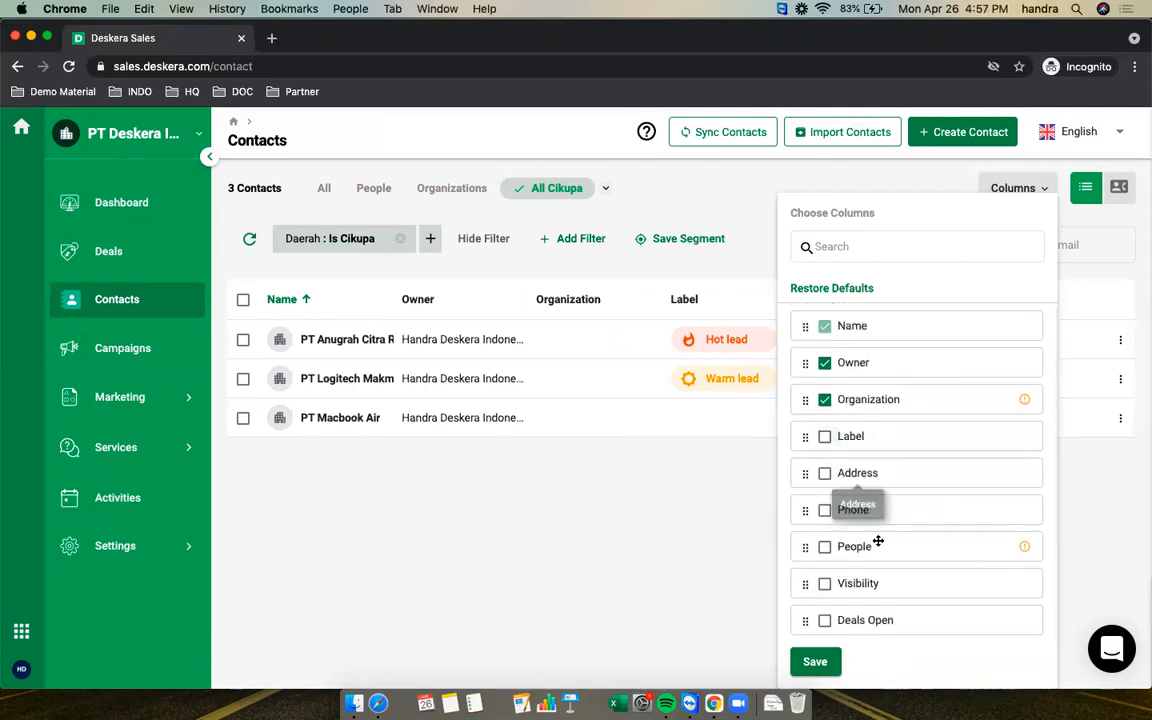
{"action": "left_click", "coordinate": [822, 663]}
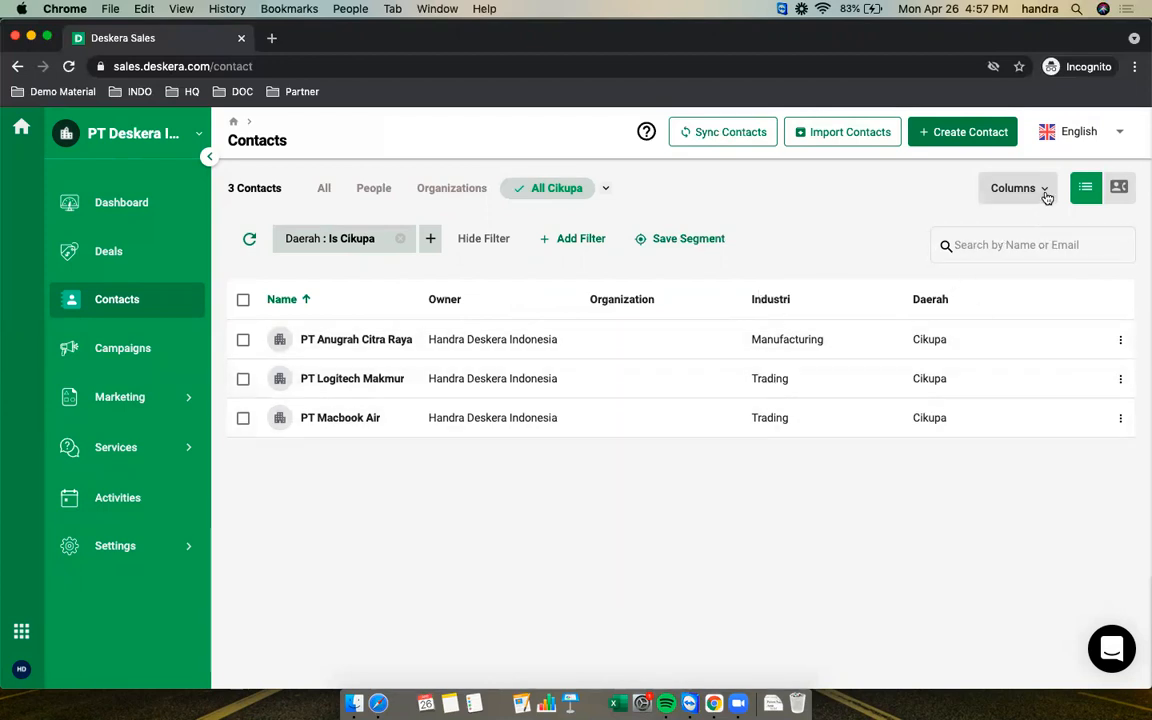
Review the available contact columns, including the Industri and Daerah custom fields, and close the list without changes.
{"action": "left_click", "coordinate": [1045, 190]}
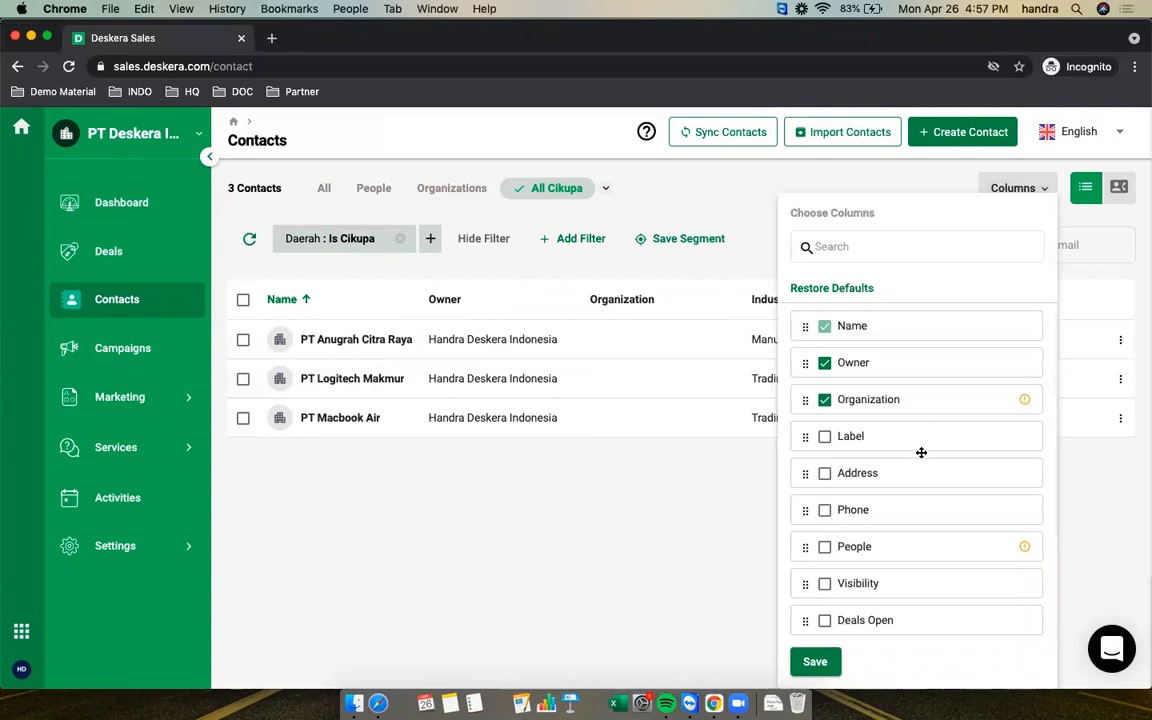
{"action": "scroll", "coordinate": [944, 442], "scroll_direction": "down", "scroll_amount": 4}
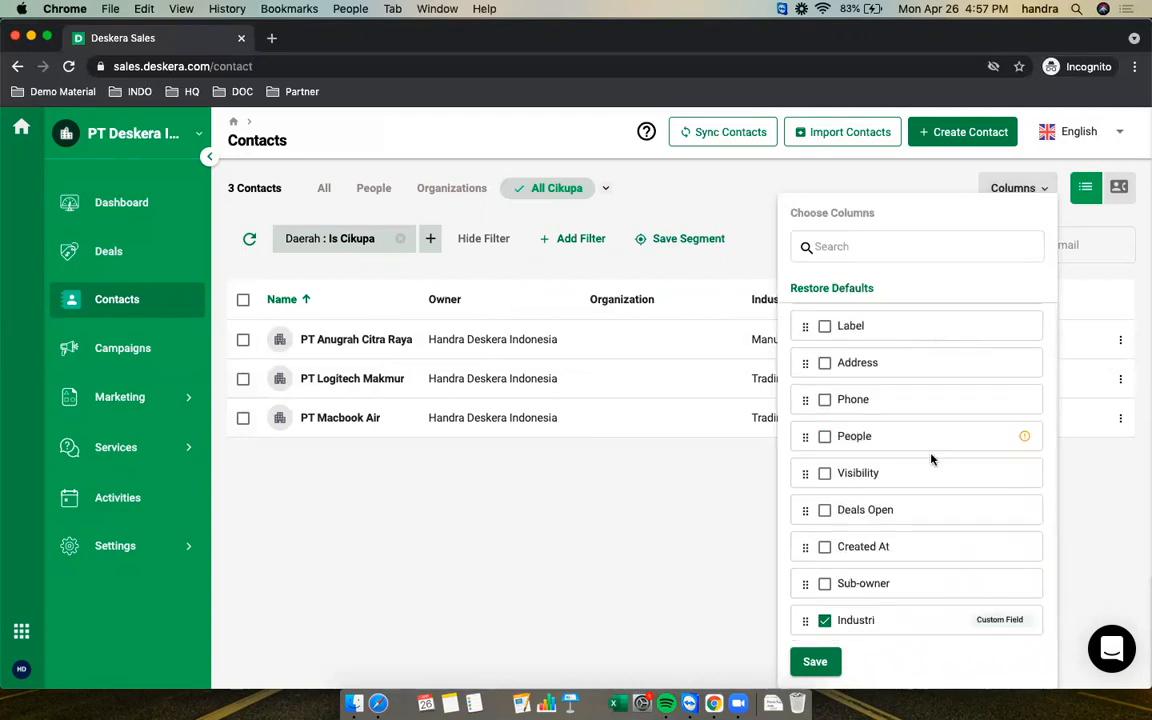
{"action": "scroll", "coordinate": [912, 588], "scroll_direction": "up", "scroll_amount": 1}
{"action": "scroll", "coordinate": [885, 594], "scroll_direction": "down", "scroll_amount": 1}
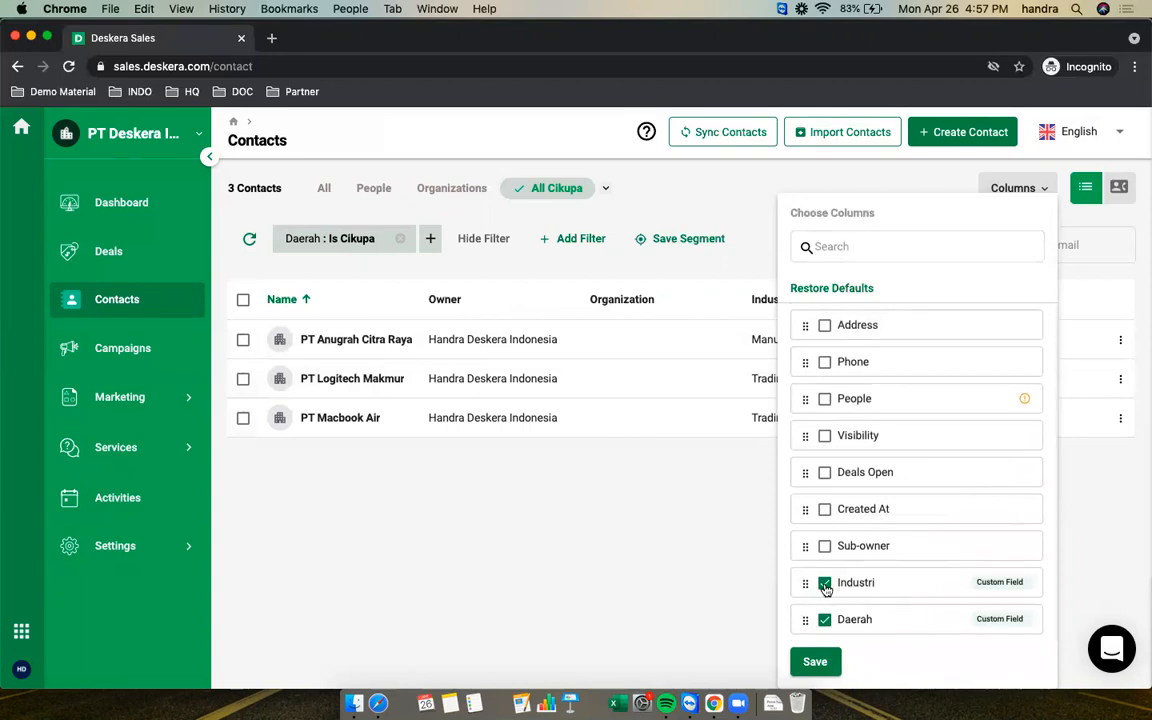
{"action": "scroll", "coordinate": [830, 591], "scroll_direction": "up", "scroll_amount": 1}
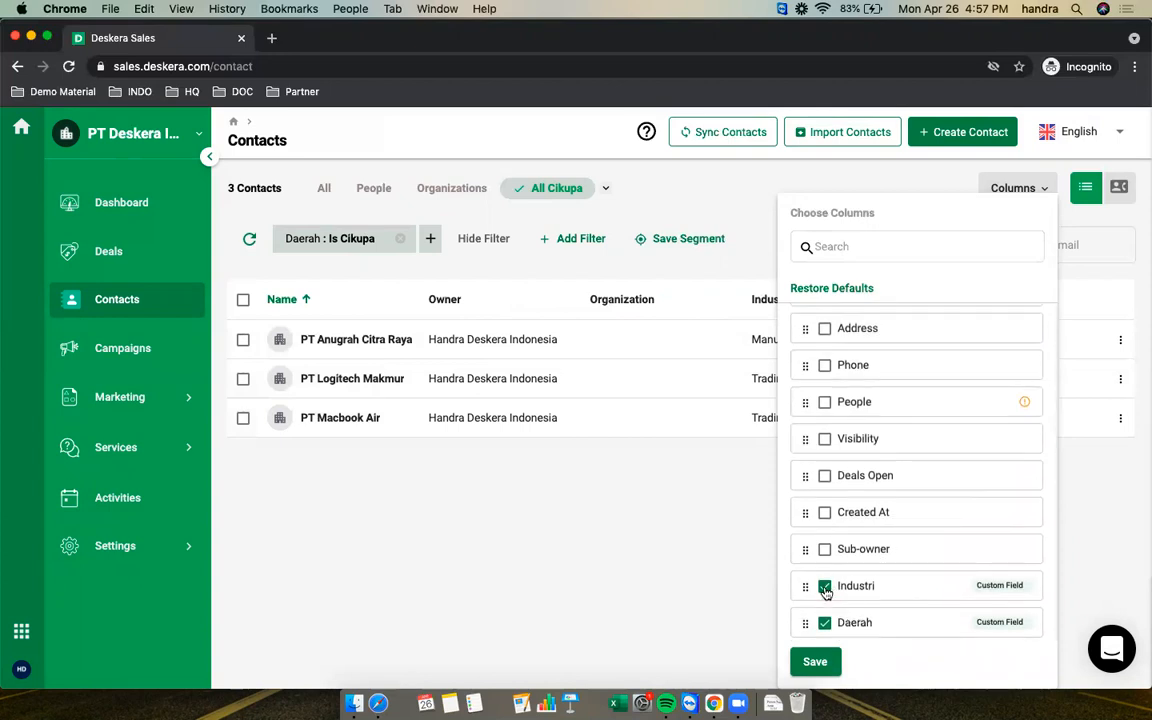
{"action": "scroll", "coordinate": [830, 588], "scroll_direction": "up", "scroll_amount": 4}
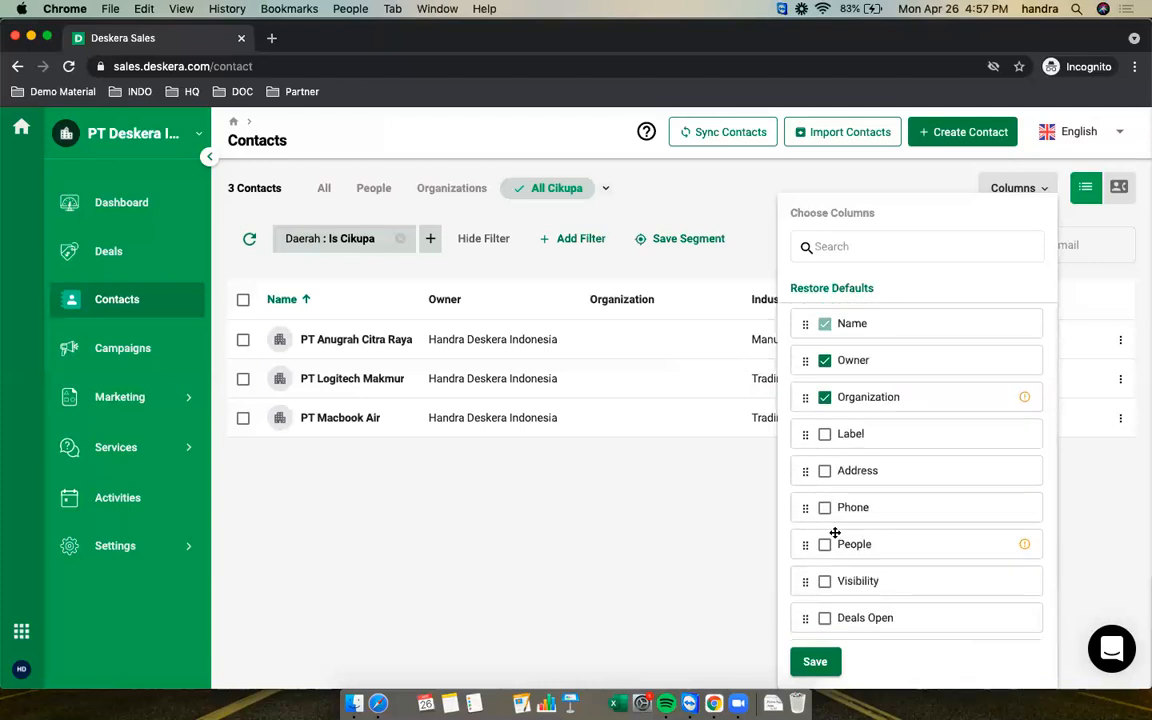
{"action": "left_click", "coordinate": [615, 610]}
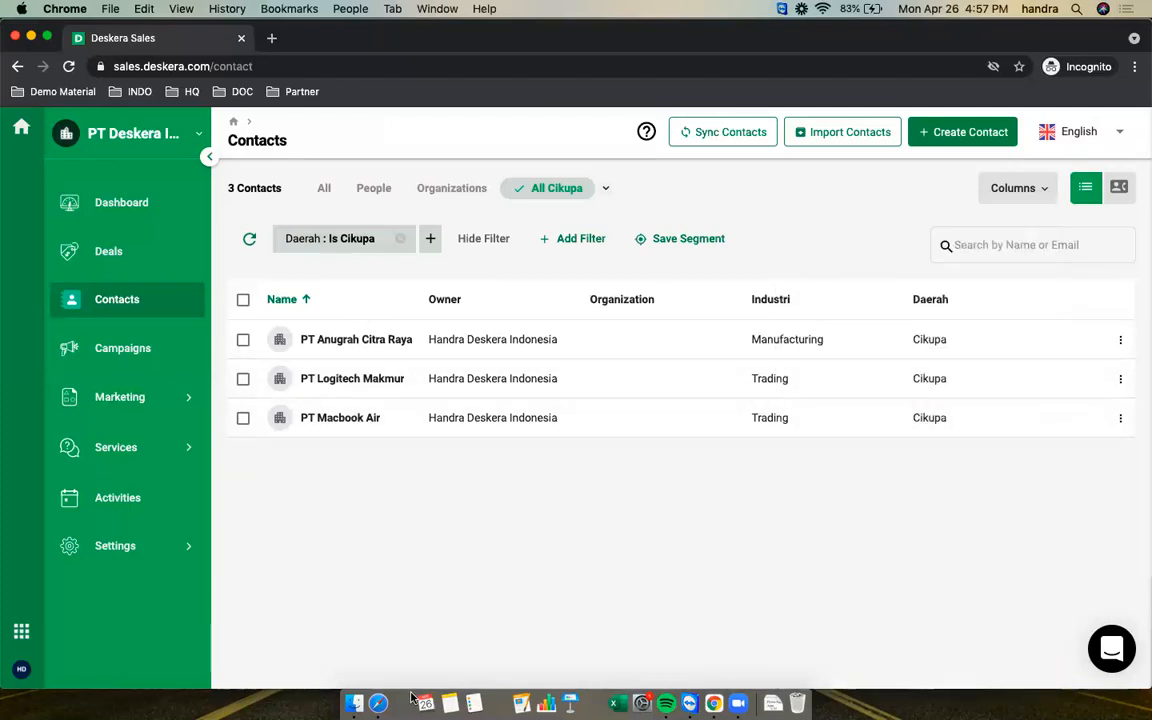
Filter the Default Pipeline deals by the custom field Industri with the value Manufacturing, and open the Pengadaan Komputer SD Beringin deal.
{"action": "left_click", "coordinate": [110, 257]}
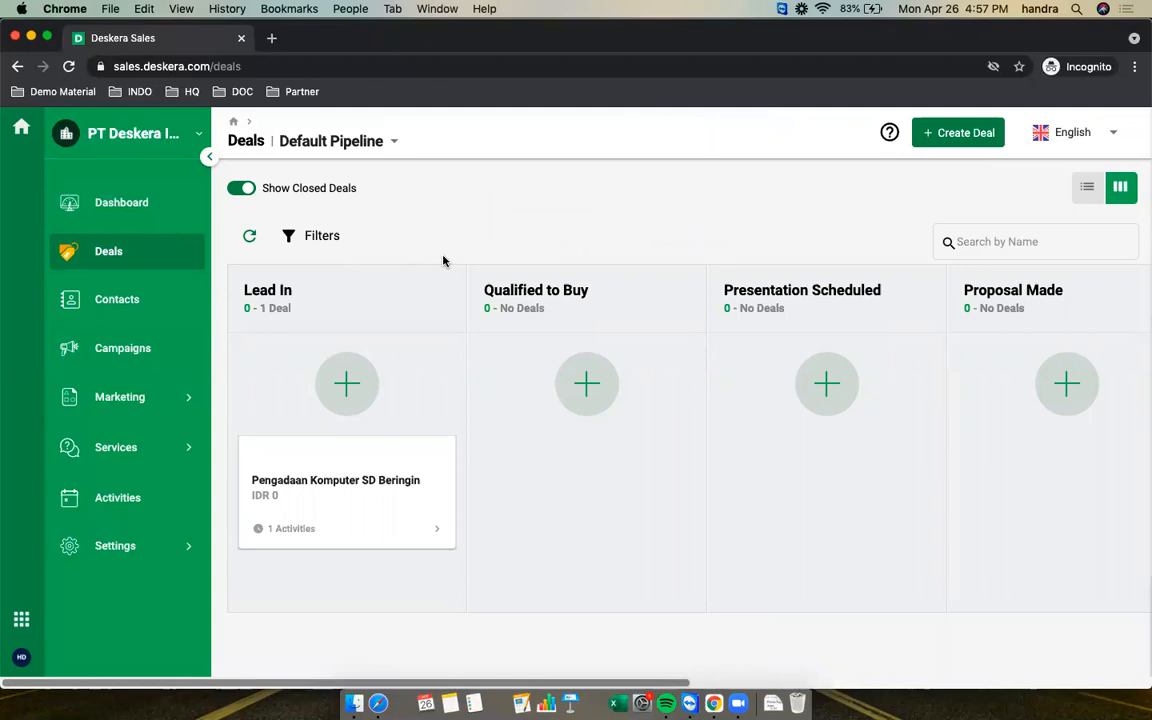
{"action": "left_click", "coordinate": [315, 237]}
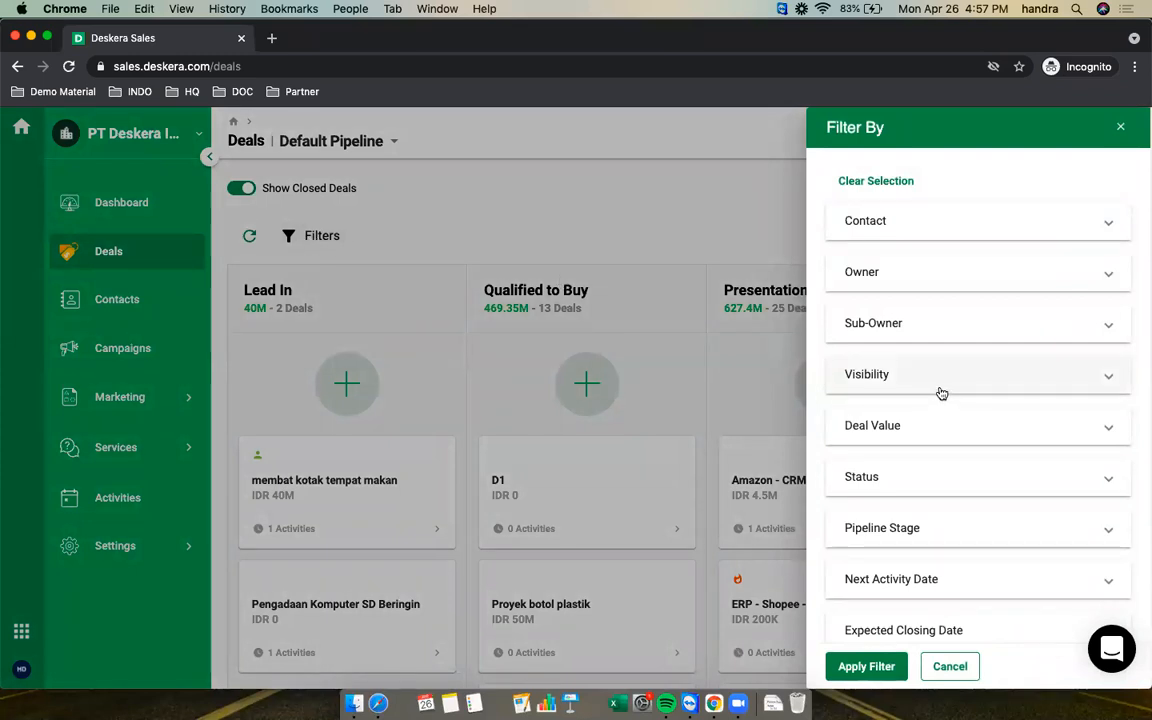
{"action": "scroll", "coordinate": [940, 395], "scroll_direction": "down", "scroll_amount": 4}
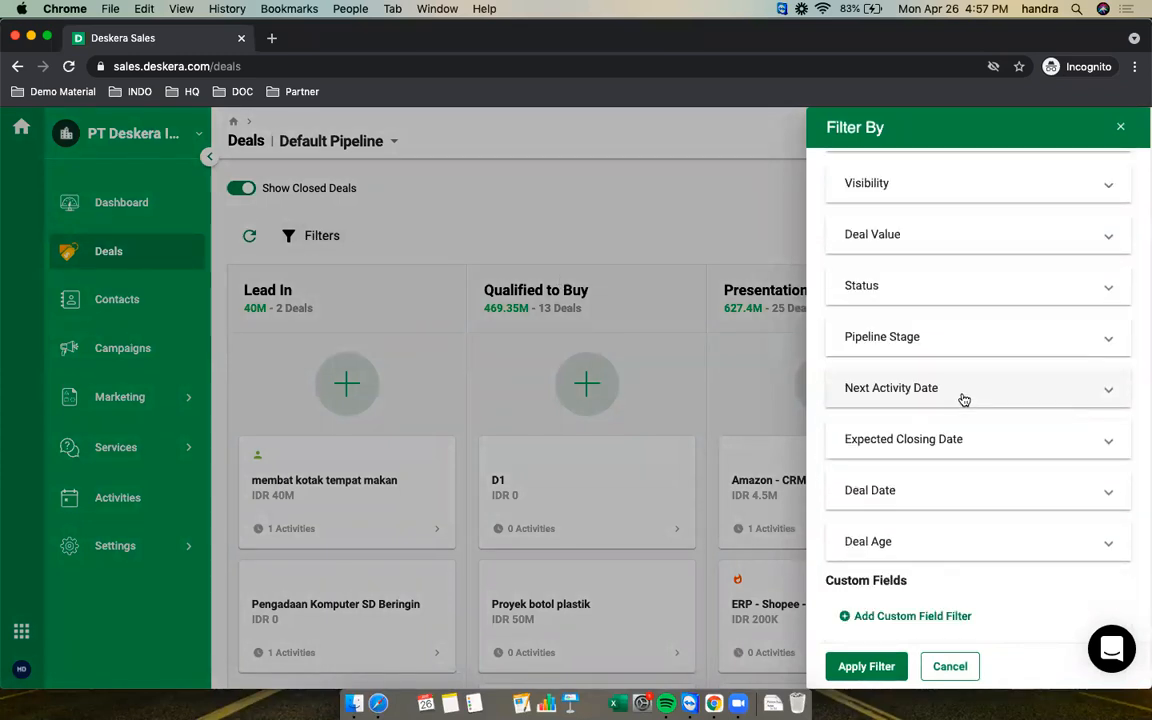
{"action": "left_click", "coordinate": [918, 617]}
{"action": "left_click", "coordinate": [920, 625]}
{"action": "scroll", "coordinate": [900, 600], "scroll_direction": "down", "scroll_amount": 1}
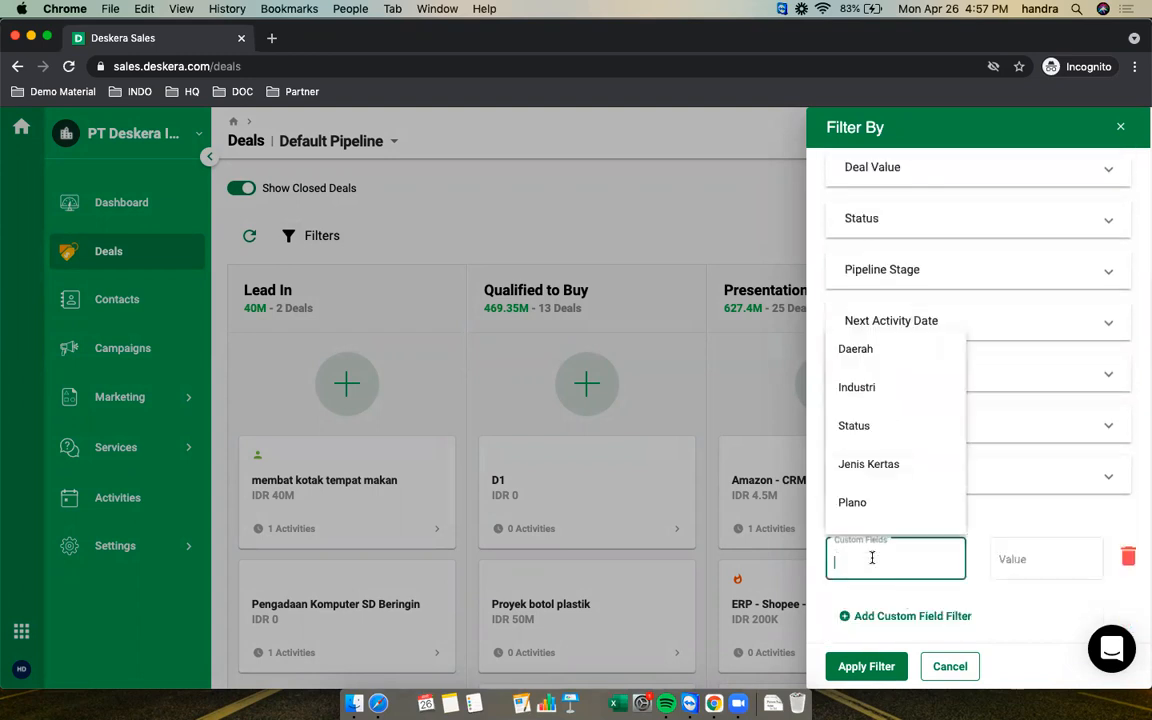
{"action": "left_click", "coordinate": [878, 389]}
{"action": "left_click", "coordinate": [1031, 561]}
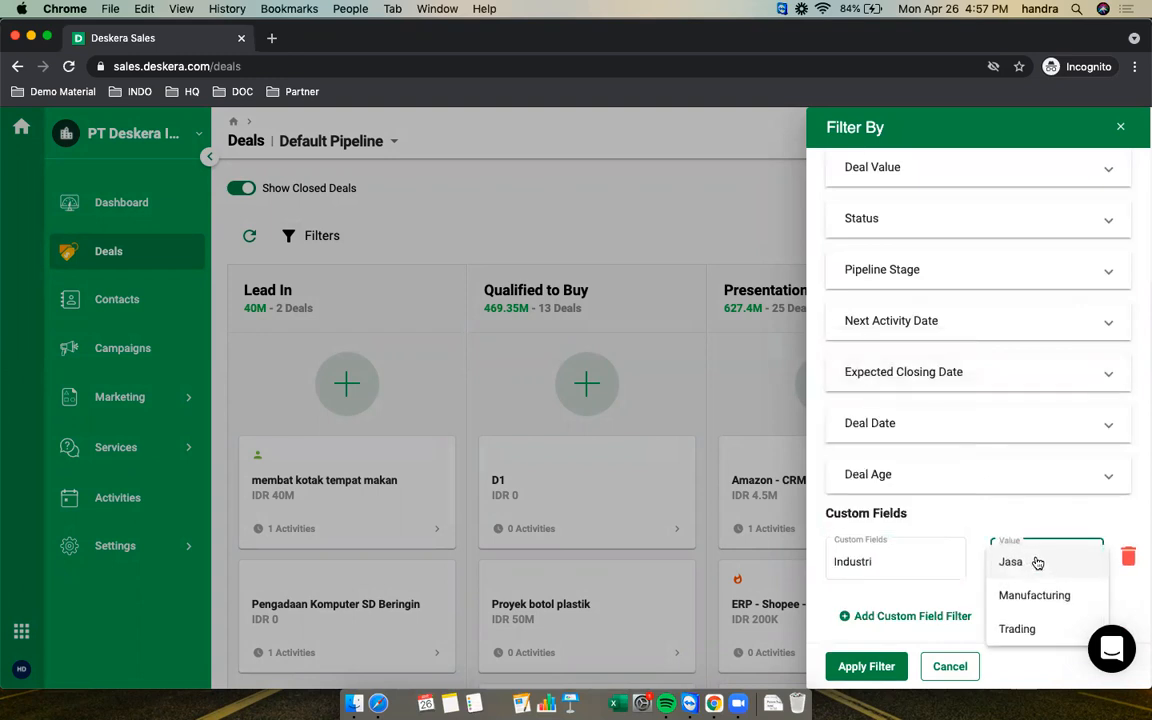
{"action": "left_click", "coordinate": [1026, 596]}
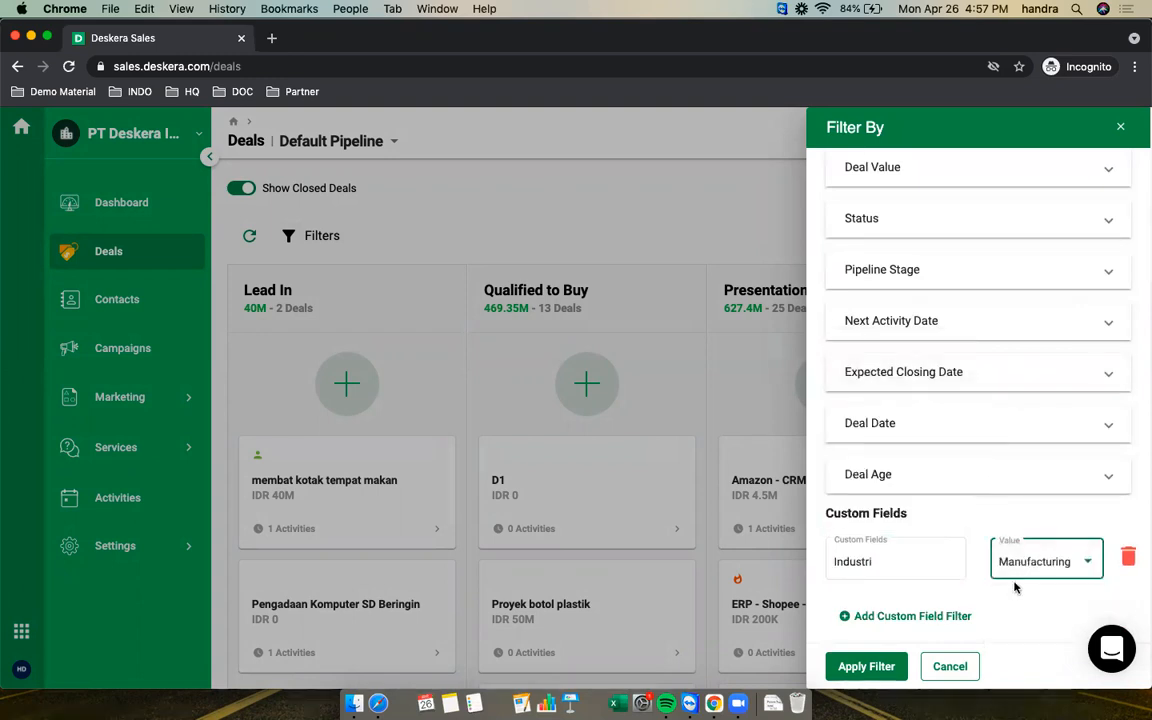
{"action": "left_click", "coordinate": [875, 666]}
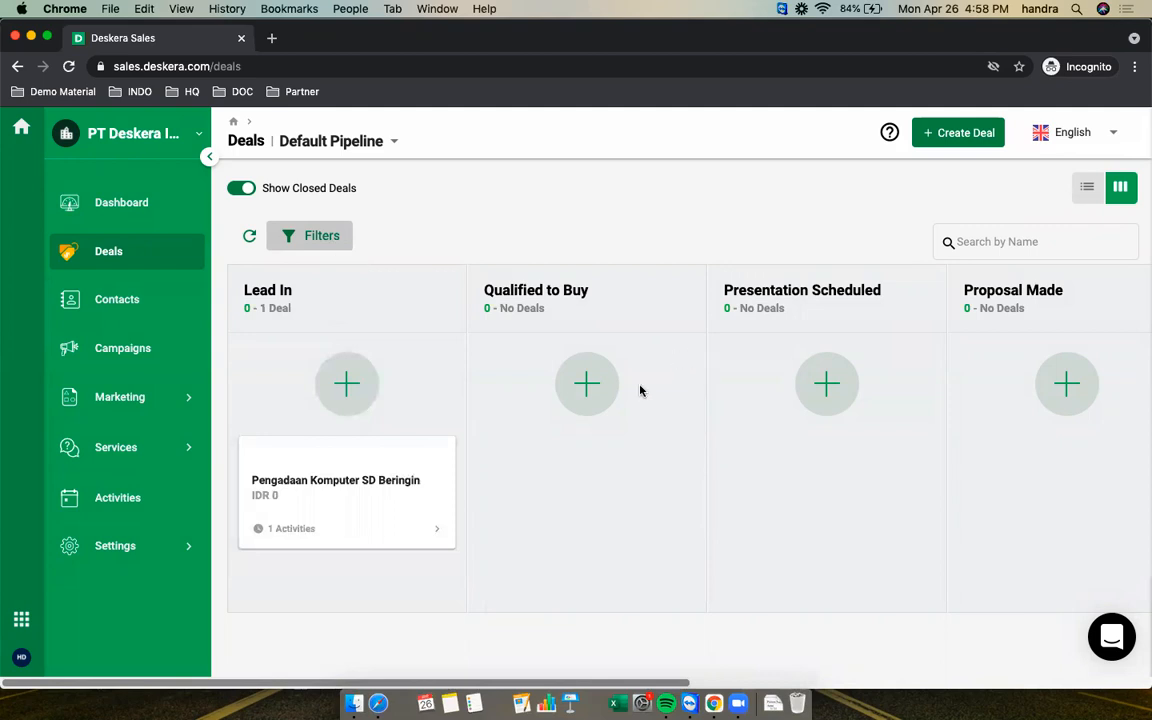
{"action": "left_click", "coordinate": [424, 483]}
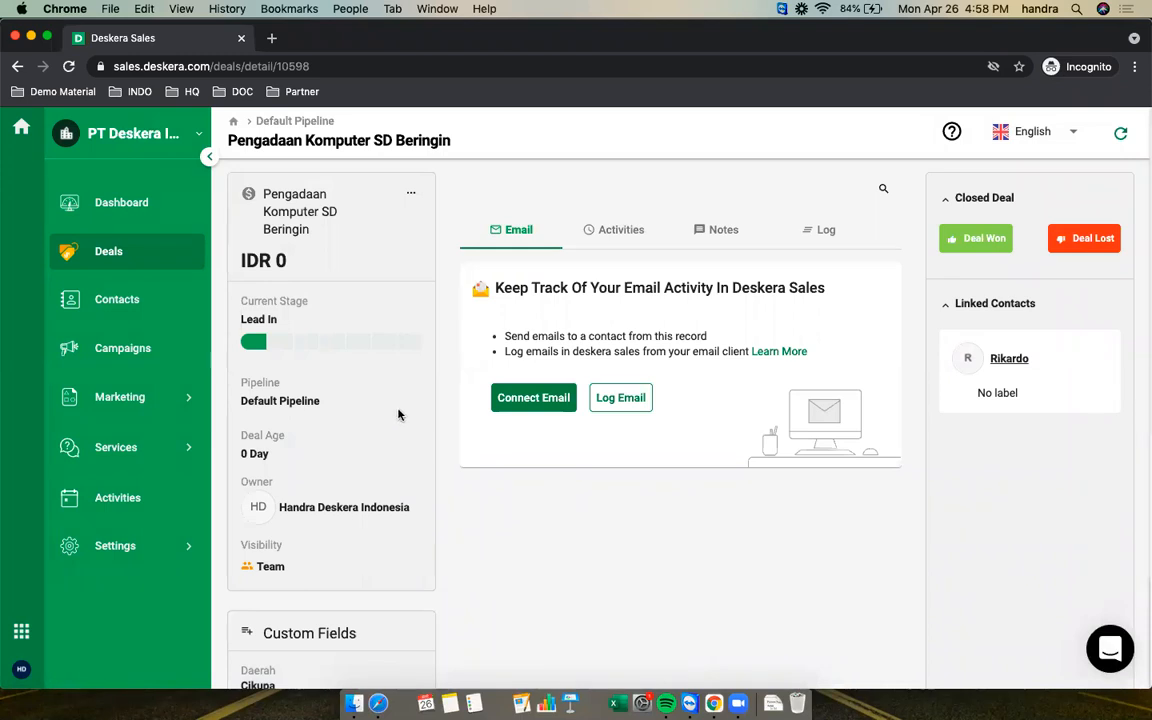
Switch to the Google Sheets outline and go over the points on filtering contacts, building segments and filtering deals.
{"action": "key", "text": "super+grave"}
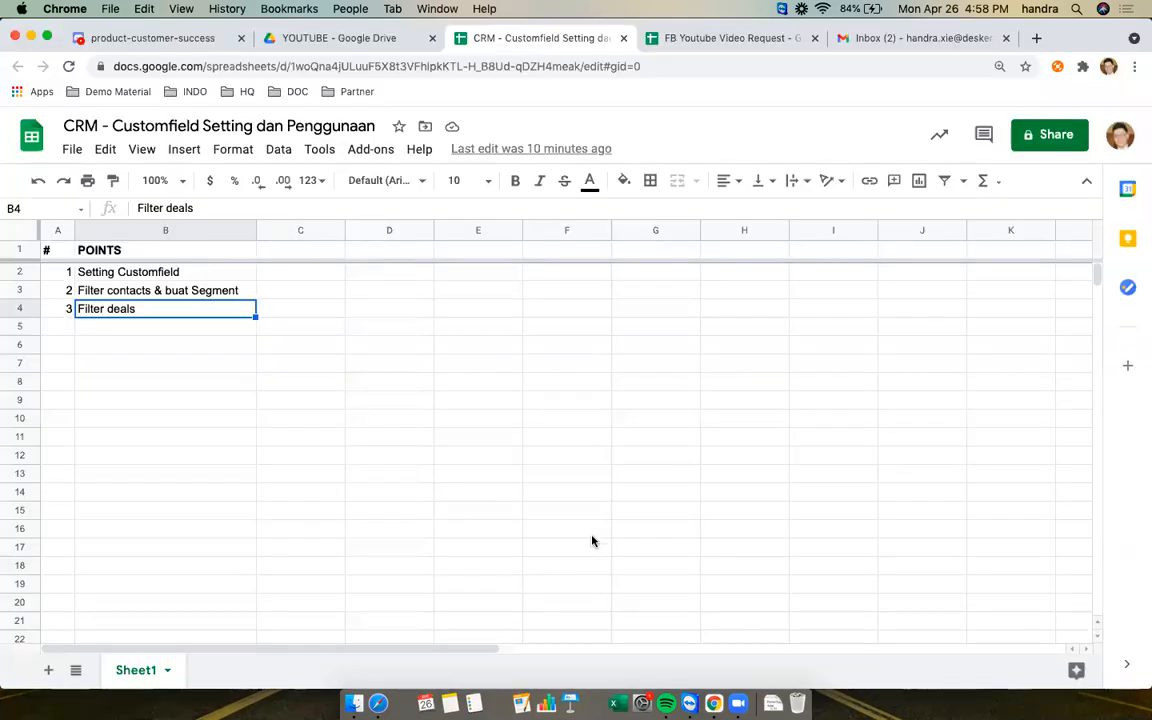
{"action": "left_click", "coordinate": [196, 291]}
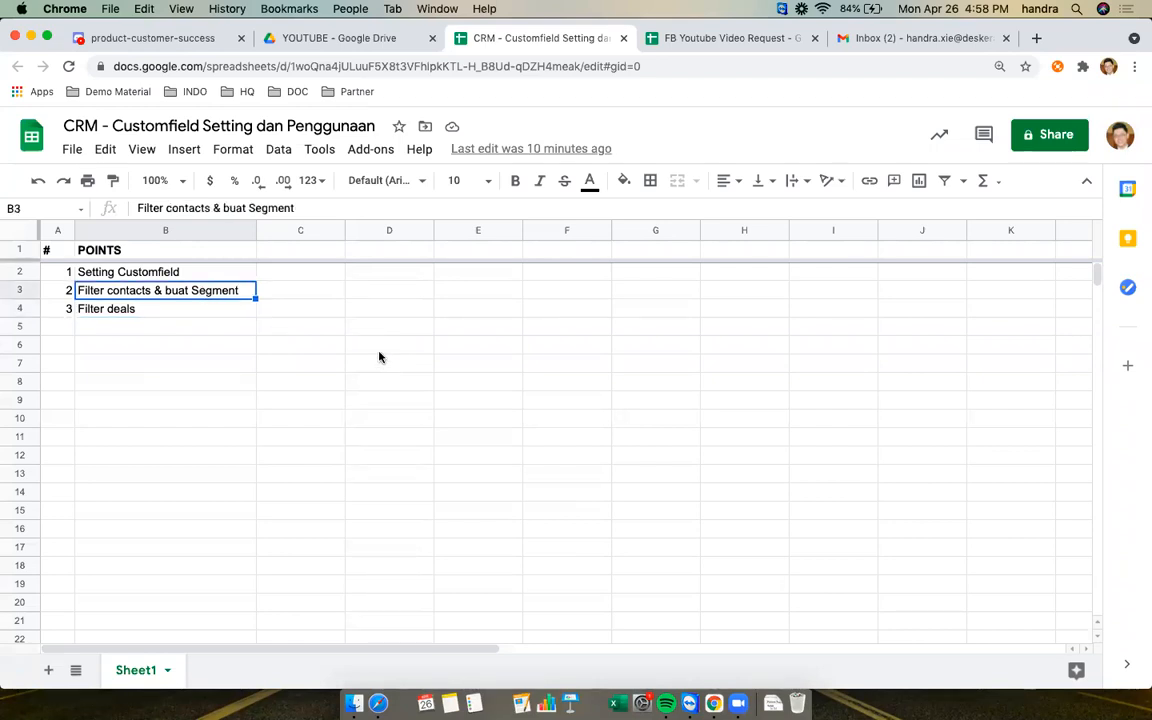
{"action": "left_click", "coordinate": [143, 310]}
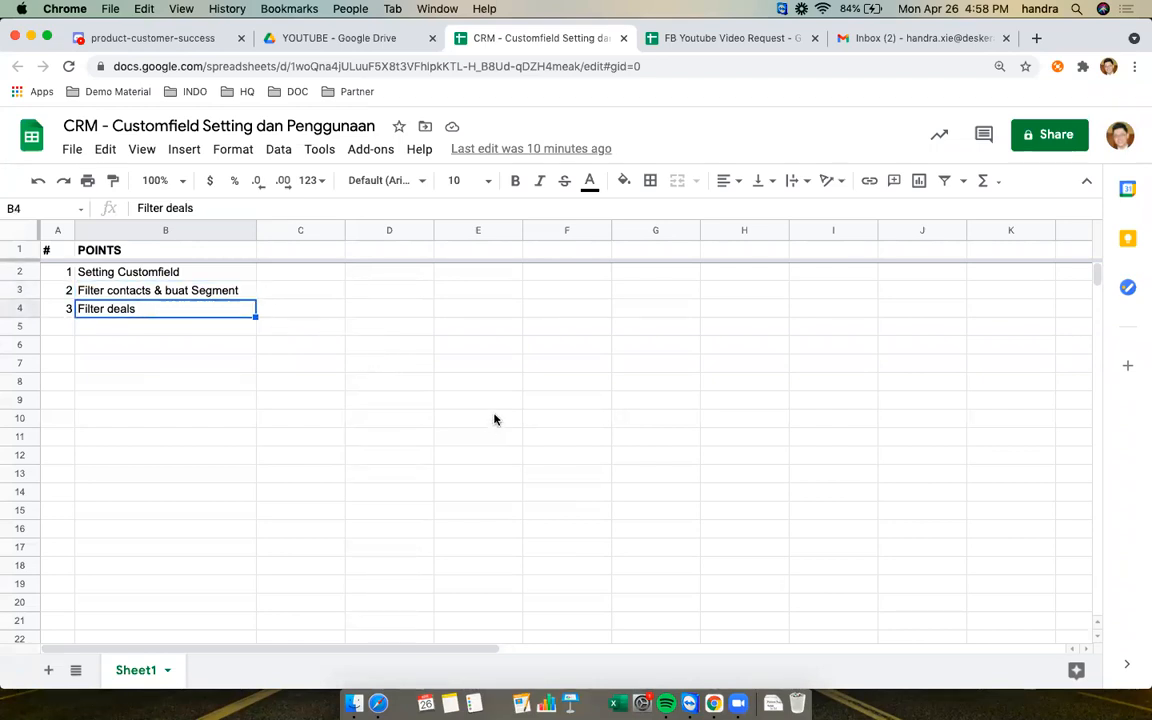